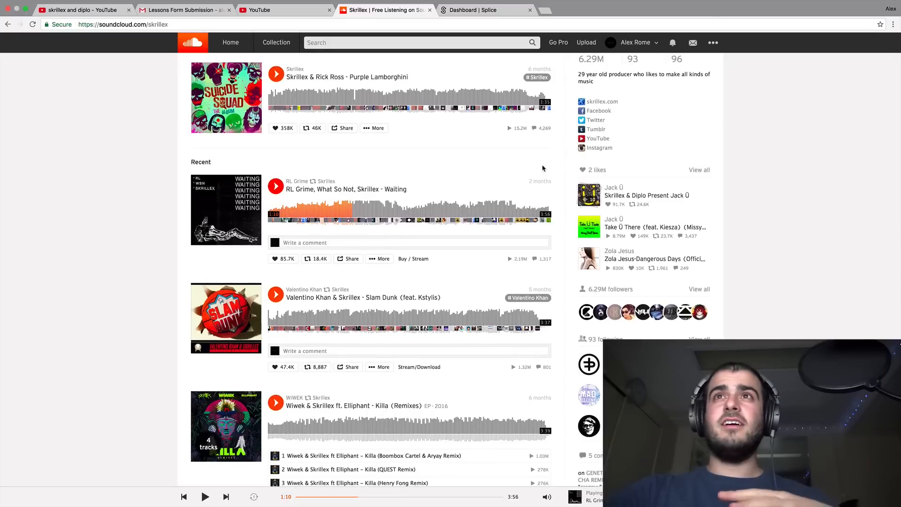
- Switch from the browser to the Logic Pro X project and look through its tracks and the Init region's notes
scroll(535, 171, "up", 1)
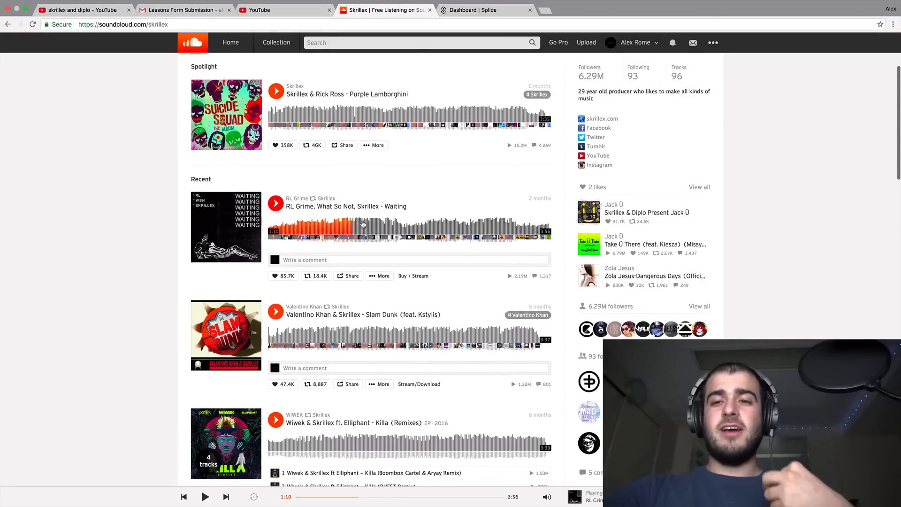
key("ctrl+Left")
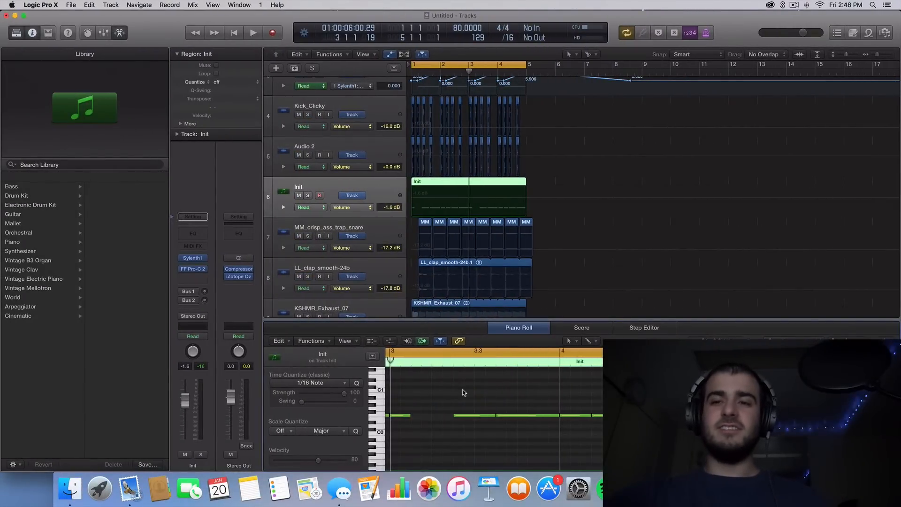
scroll(463, 392, "left", 5)
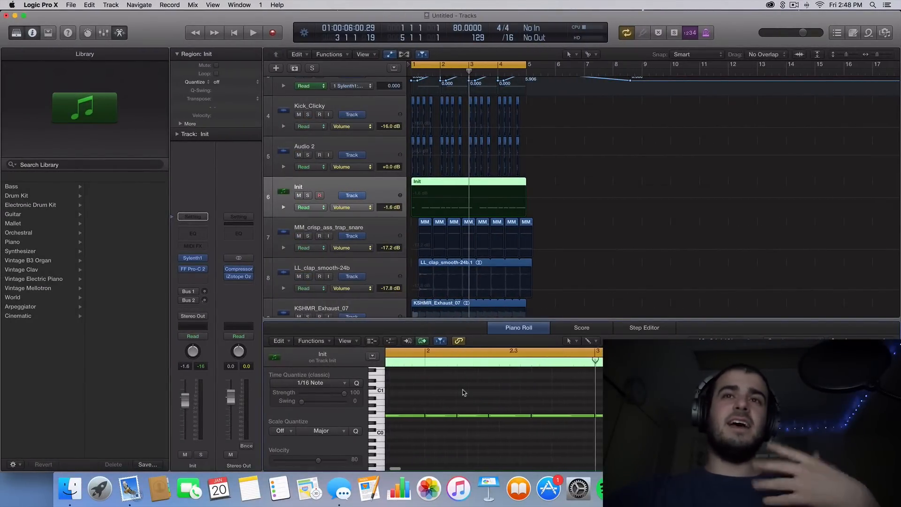
scroll(514, 218, "down", 3)
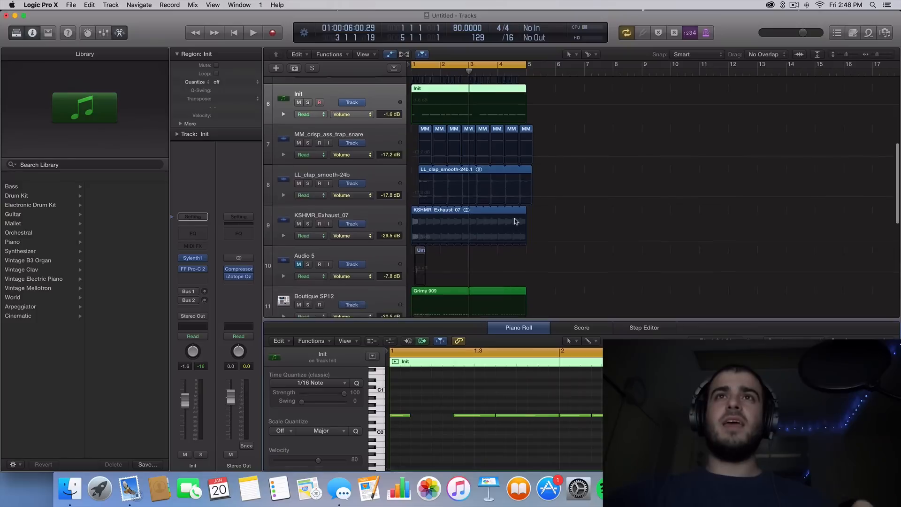
scroll(515, 221, "down", 5)
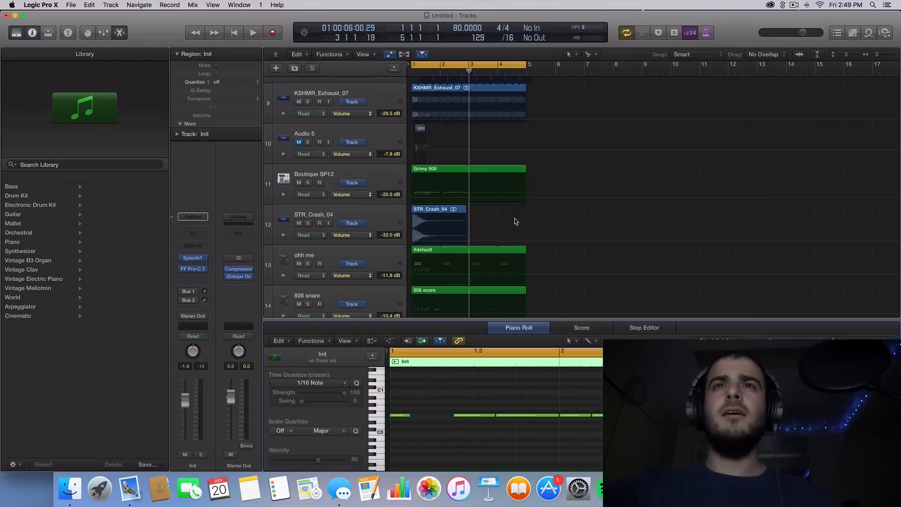
scroll(514, 218, "up", 10)
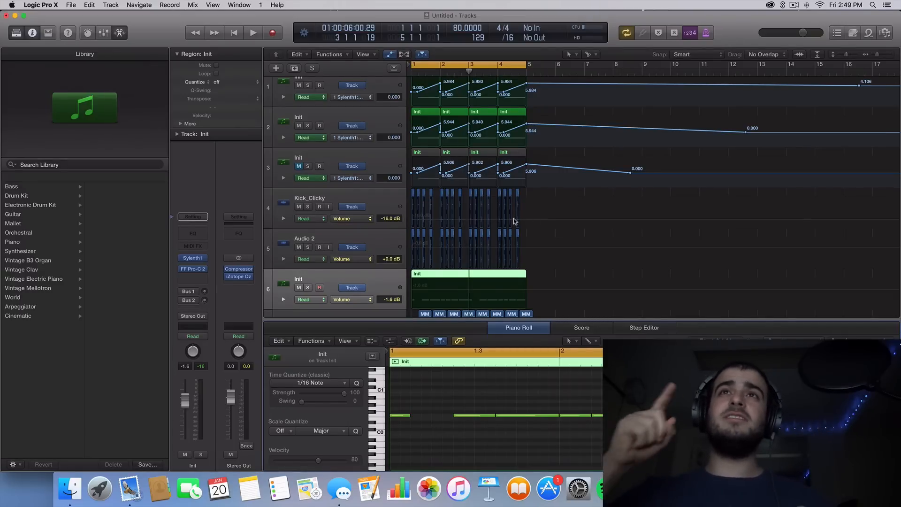
scroll(520, 187, "up", 2)
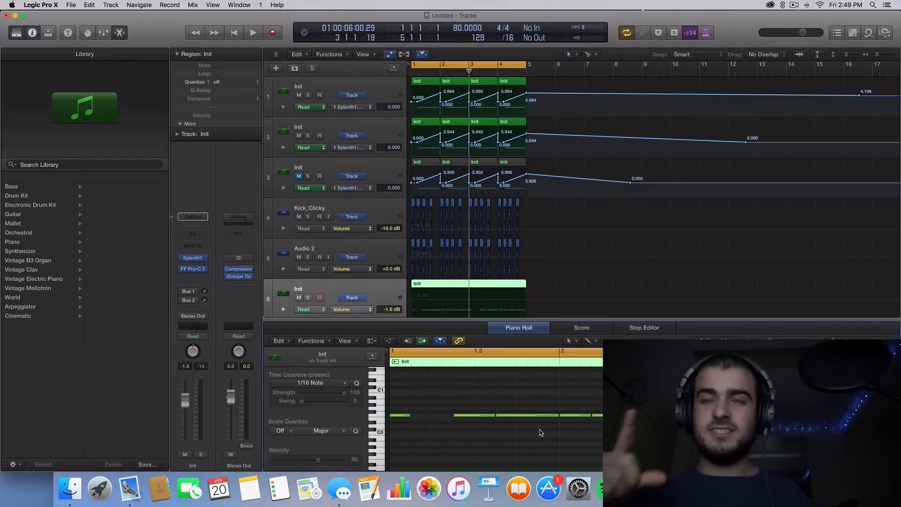
scroll(525, 401, "up", 10)
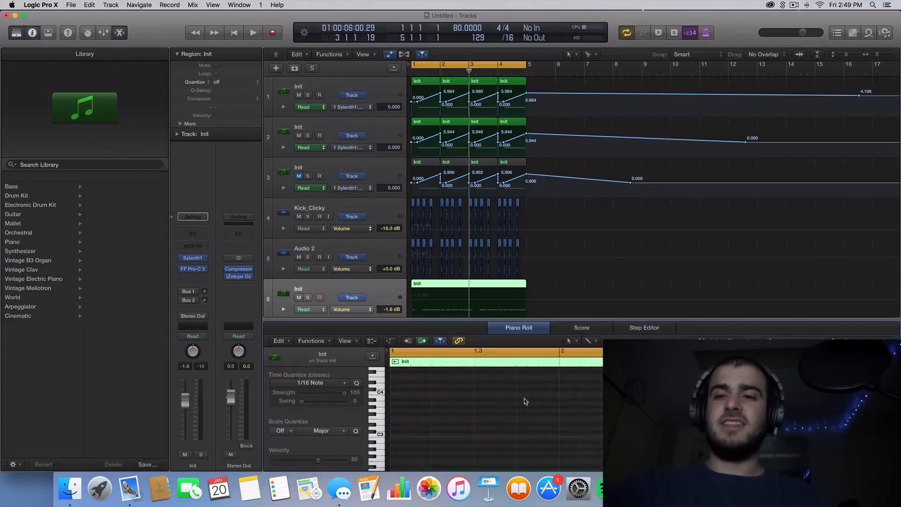
scroll(506, 403, "down", 10)
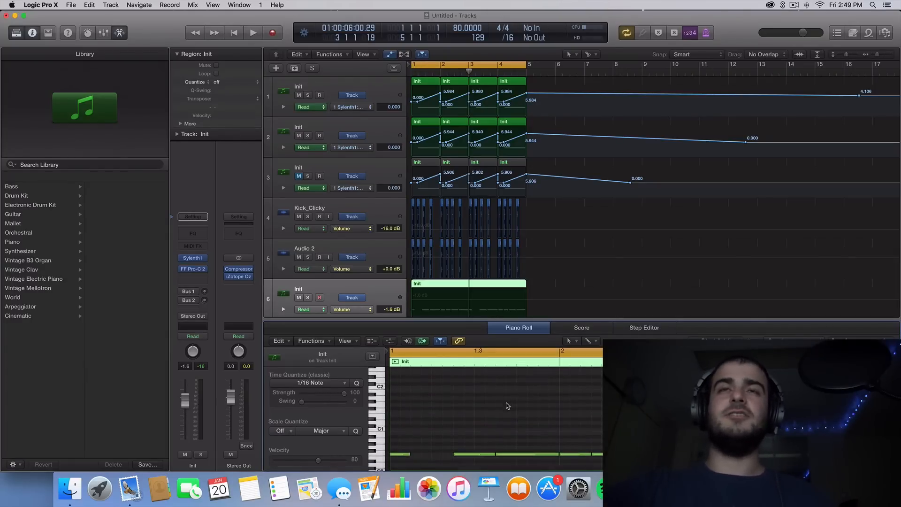
scroll(516, 207, "down", 5)
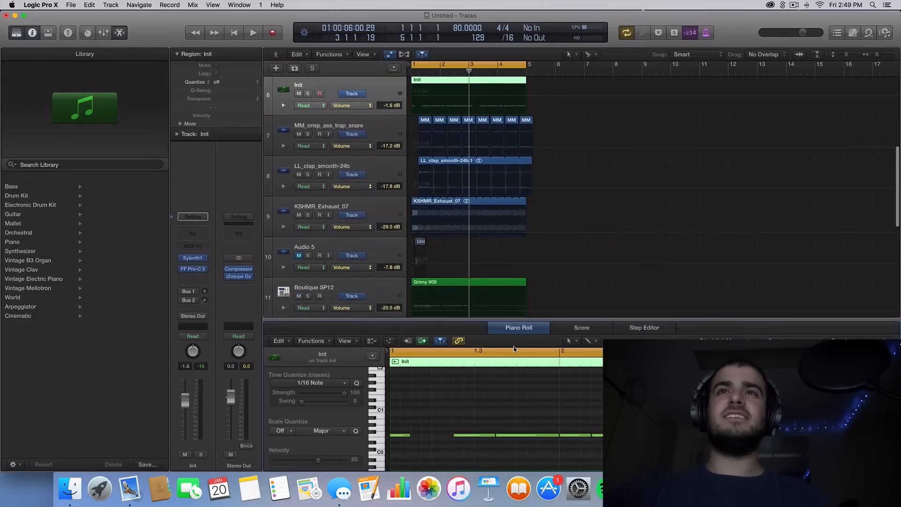
scroll(517, 234, "down", 6)
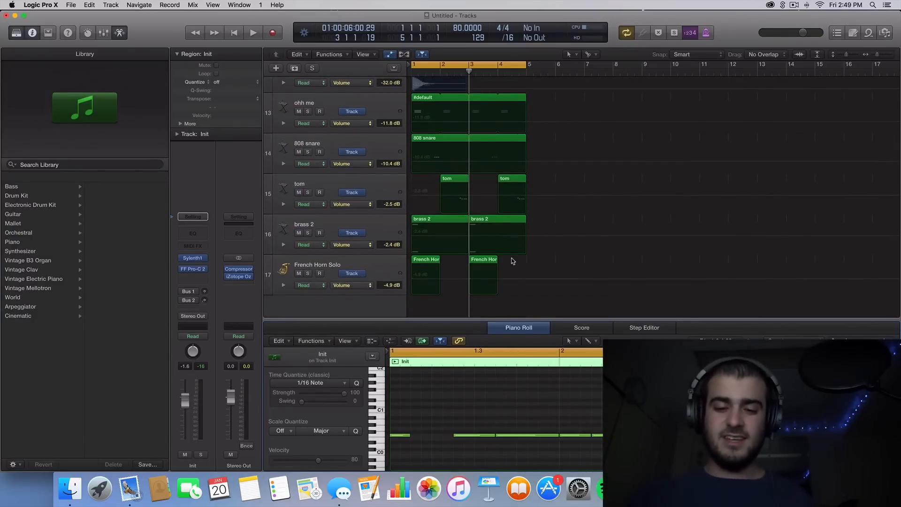
- Play the arrangement from the beginning and stop near the end of the first bar
key("Return")
key("space")
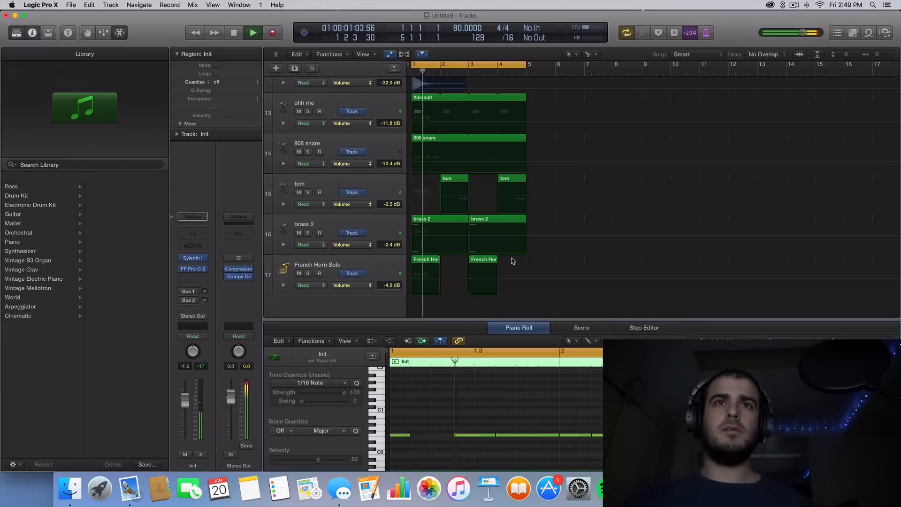
key("space")
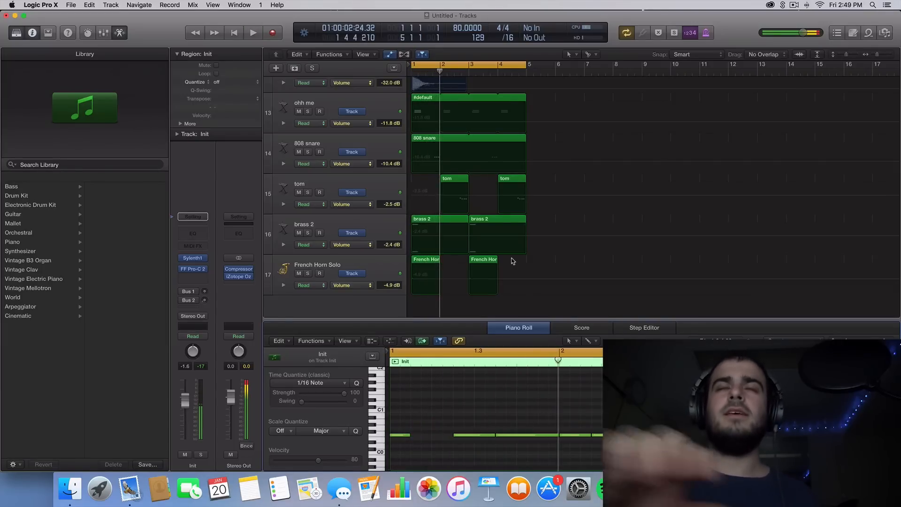
- Look over the drum and synth tracks and play the opening bar again
scroll(513, 260, "up", 3)
scroll(513, 255, "up", 7)
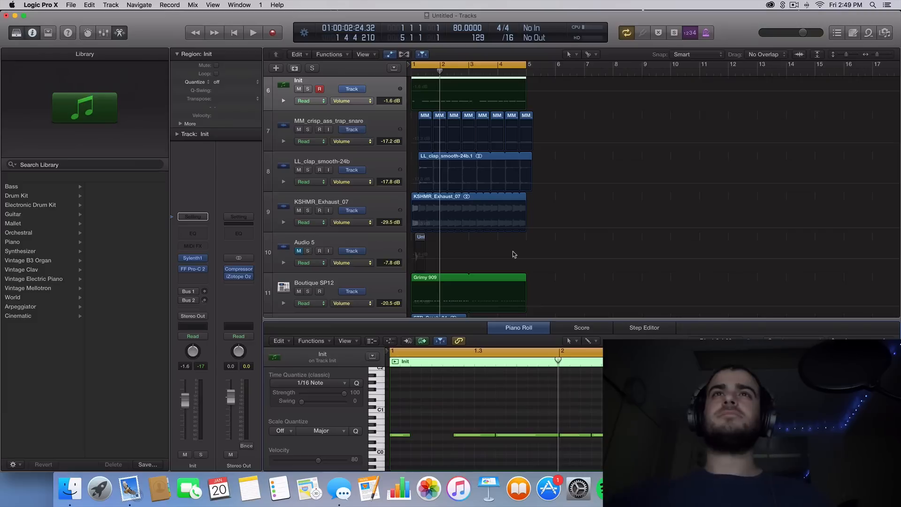
scroll(513, 255, "up", 7)
scroll(486, 136, "down", 7)
scroll(486, 136, "down", 3)
scroll(486, 136, "up", 4)
key("space")
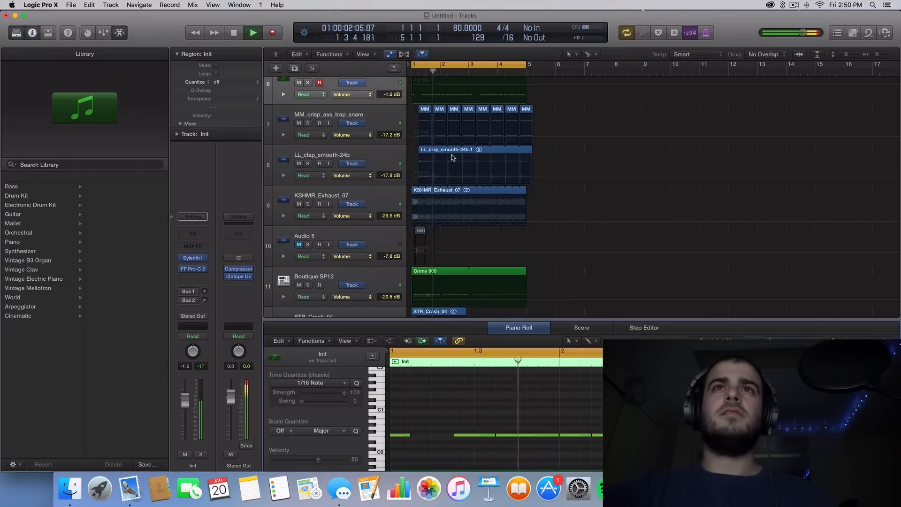
scroll(452, 158, "up", 10)
key("space")
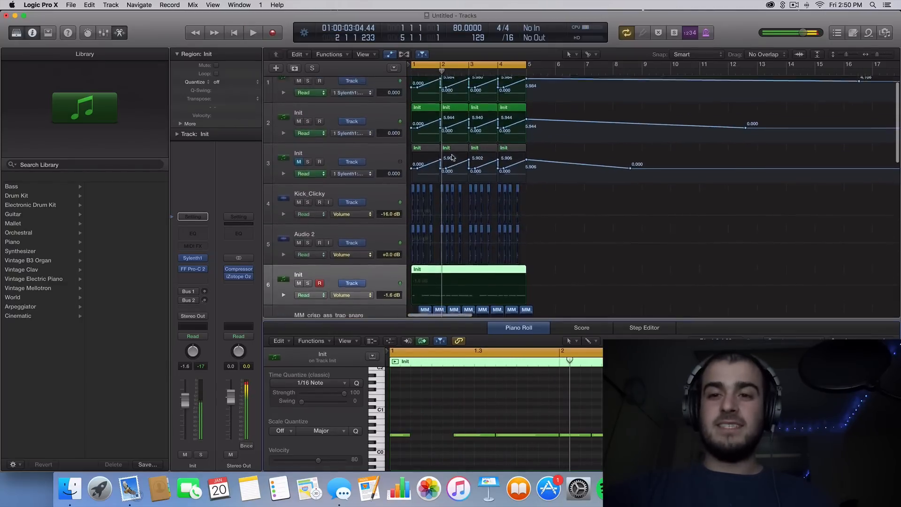
- Hide the automation curves in the arrangement so the tracks show only their regions
scroll(453, 158, "down", 6)
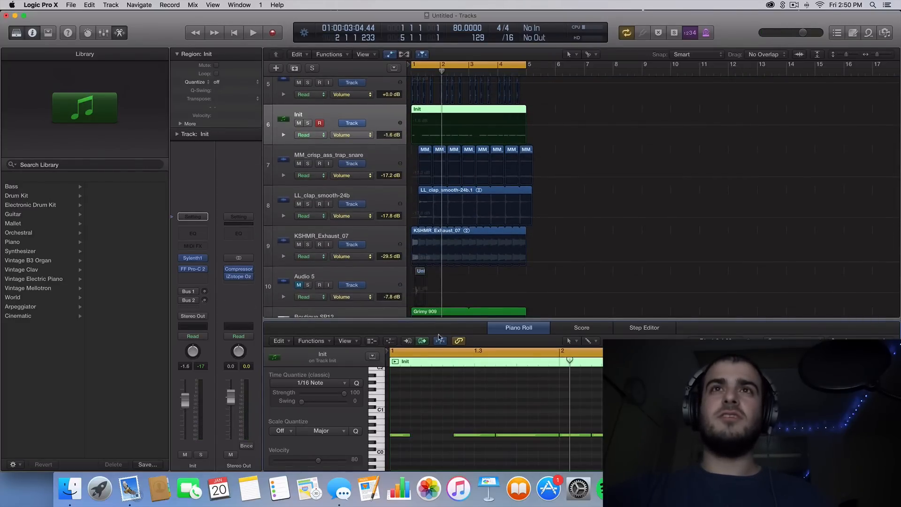
scroll(468, 295, "down", 12)
scroll(467, 295, "up", 13)
scroll(468, 295, "up", 5)
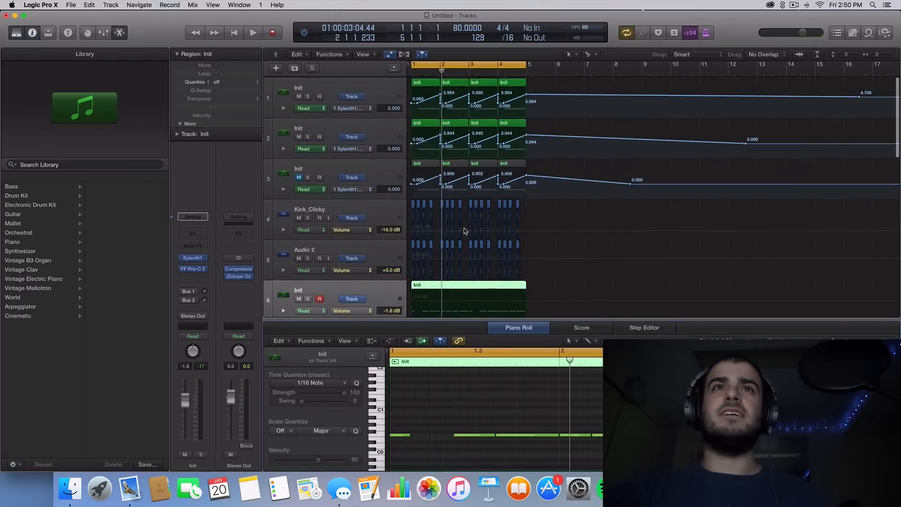
left_click(397, 165)
scroll(446, 206, "down", 10)
scroll(447, 202, "up", 10)
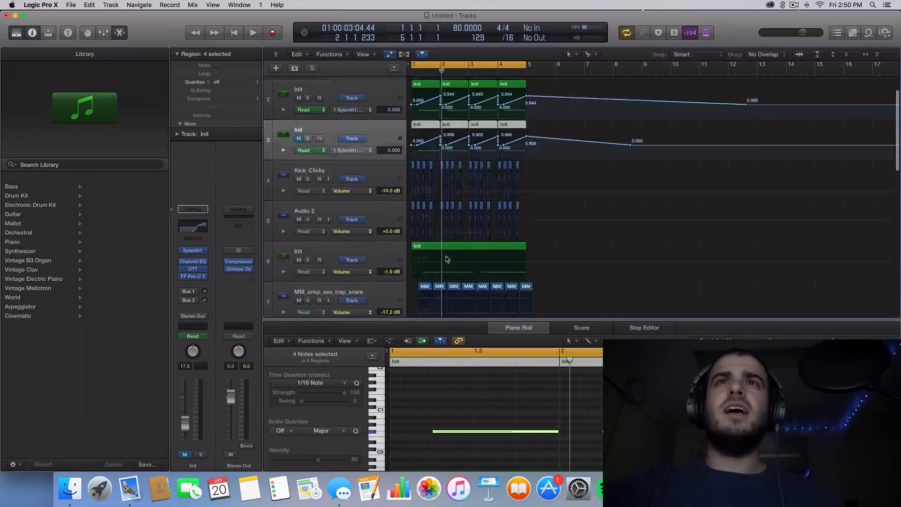
left_click(391, 55)
scroll(499, 166, "up", 5)
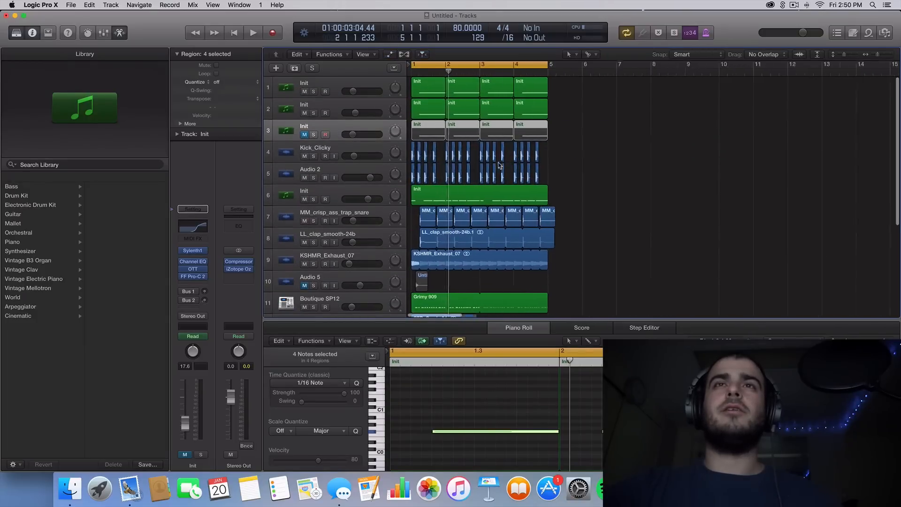
- Solo the first Init synth track and listen to it on its own
left_click(313, 92)
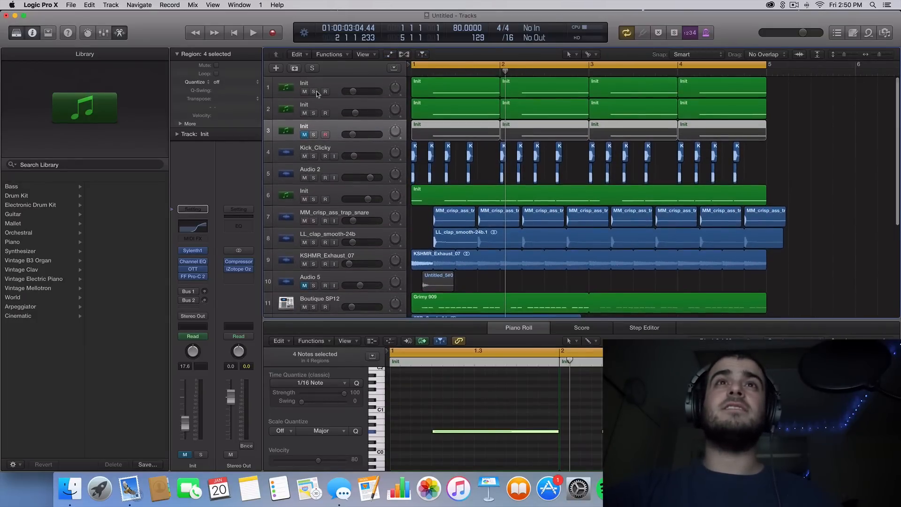
left_click(340, 91)
key("space")
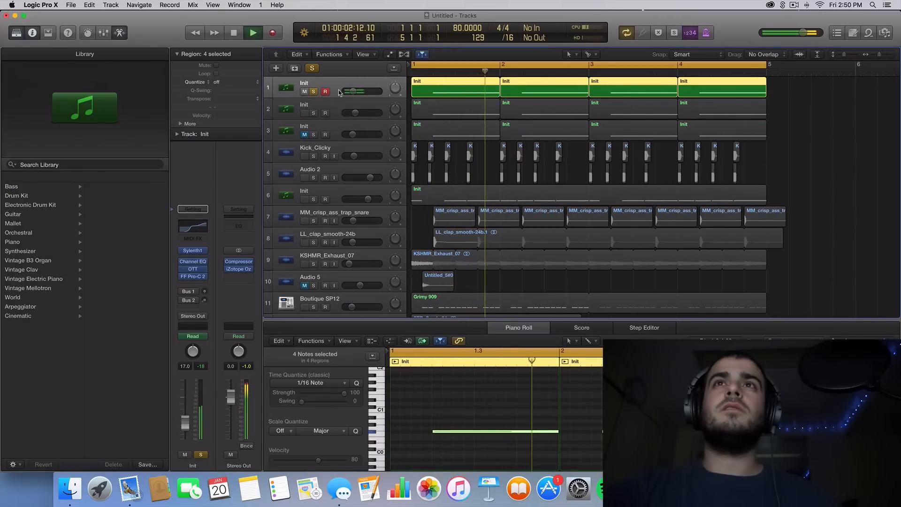
key("space")
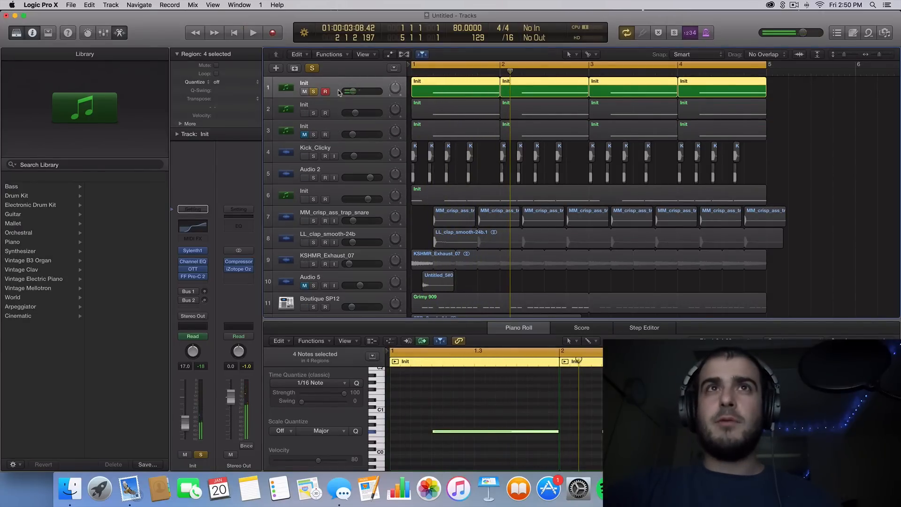
- Solo the second Init track in place of the first, listen to it, and turn its solo off
left_click(314, 92)
left_click(317, 106)
left_click(314, 113)
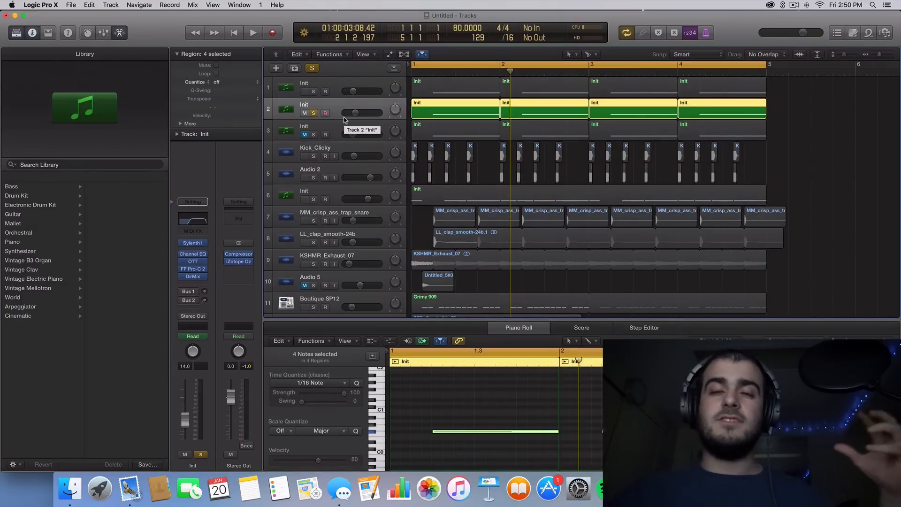
key("space")
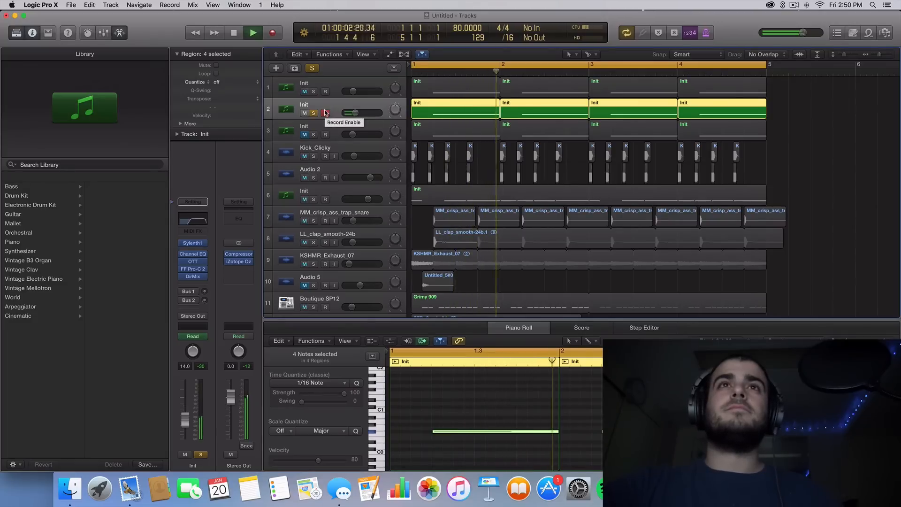
key("space")
key("s")
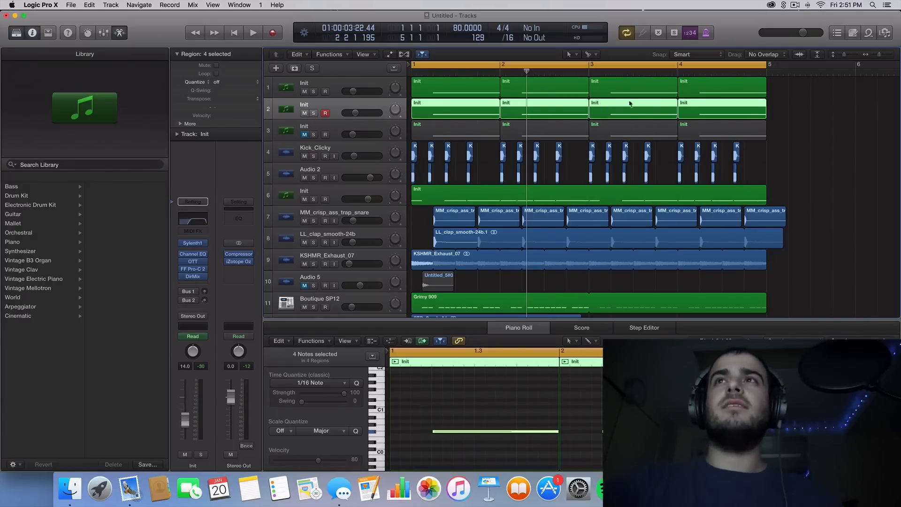
- View the note in the second Init track's first region and clear the selection
left_click(781, 130)
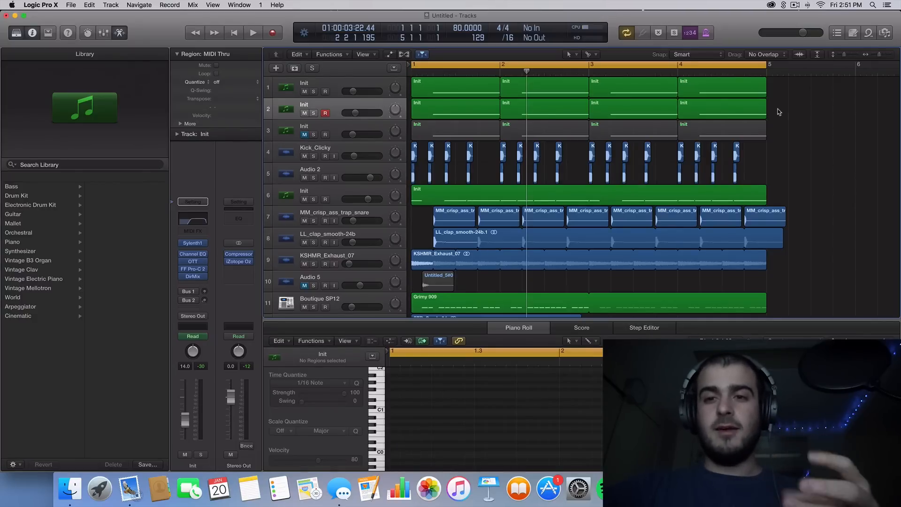
left_click(486, 105)
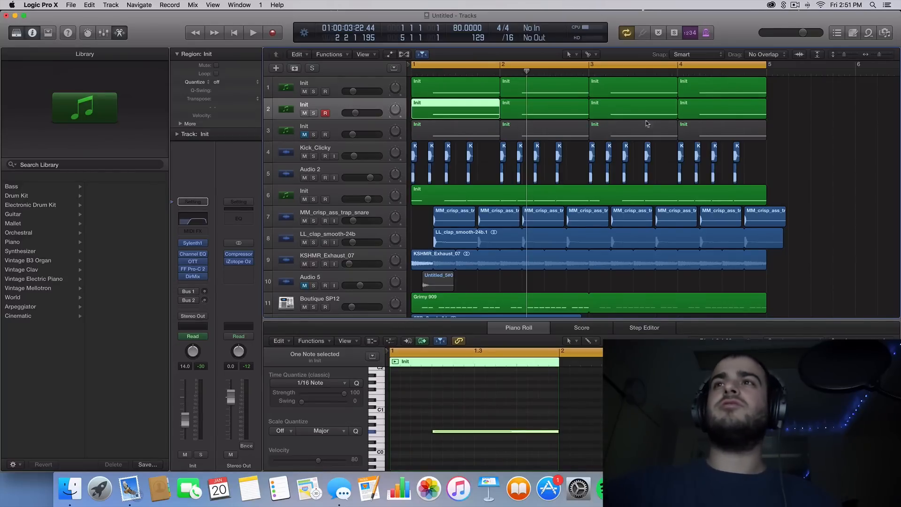
left_click(805, 208)
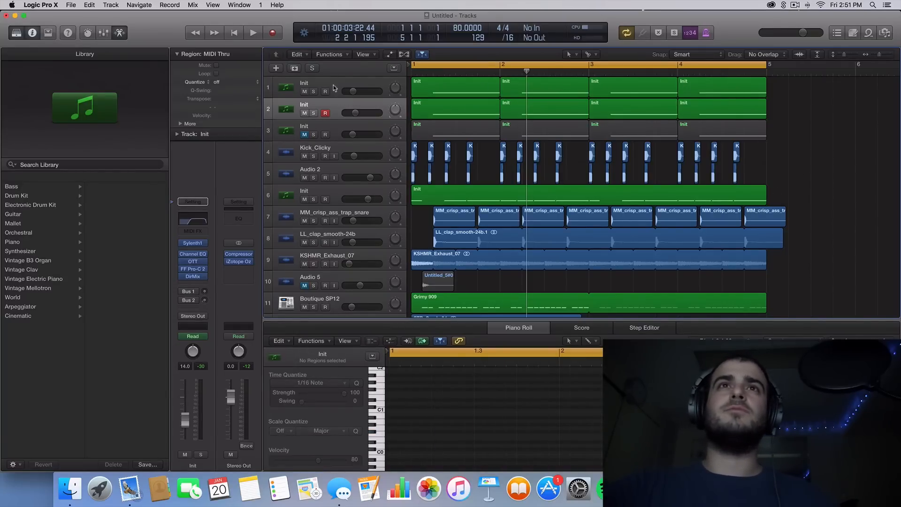
- Delete the muted third Init track together with its four regions
left_click(336, 125)
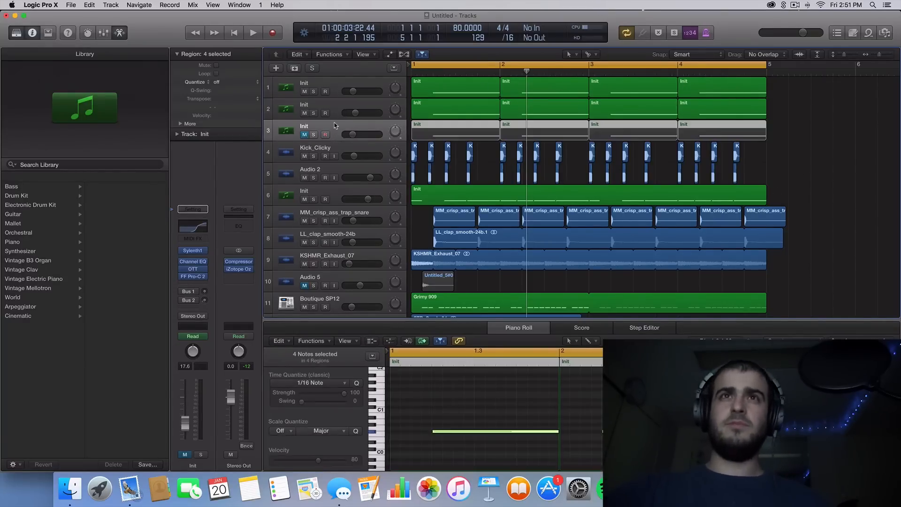
key("BackSpace")
key("Return")
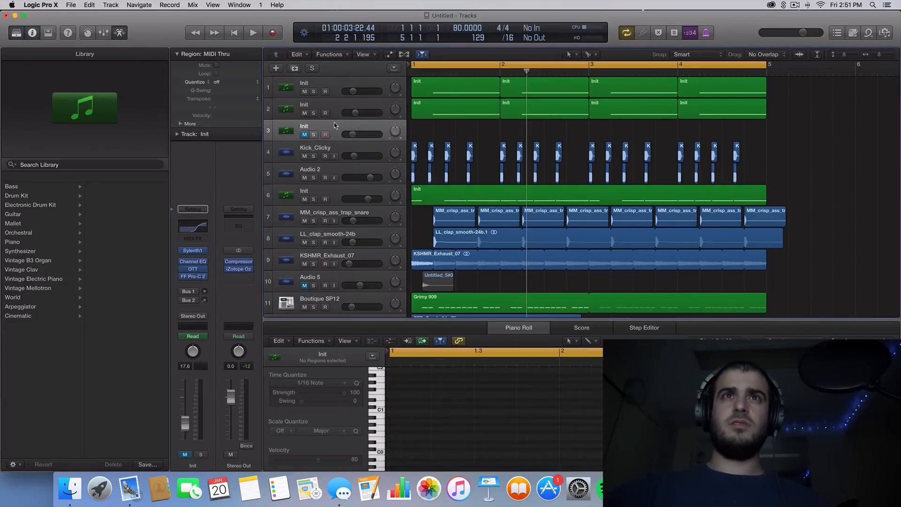
key("super+BackSpace")
key("Return")
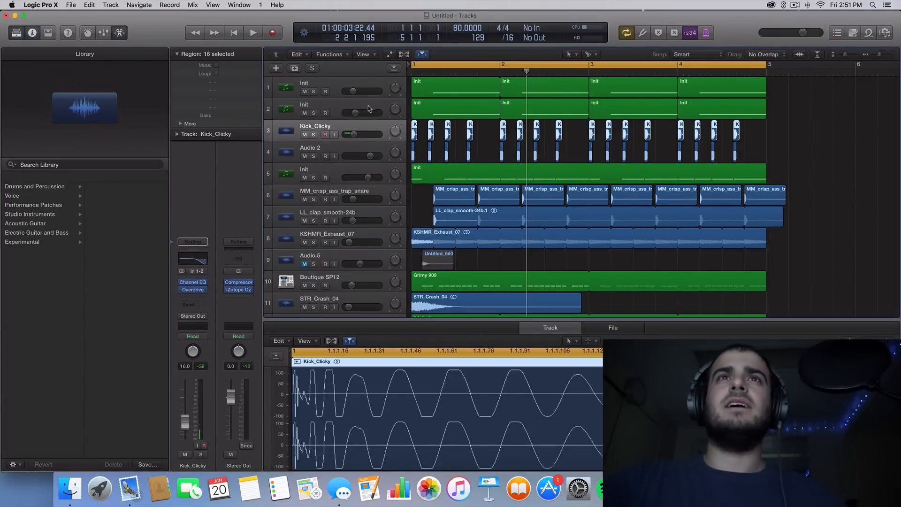
- Duplicate the first Init track with its channel settings but no regions, and solo the copy
left_click(341, 107)
left_click(337, 86)
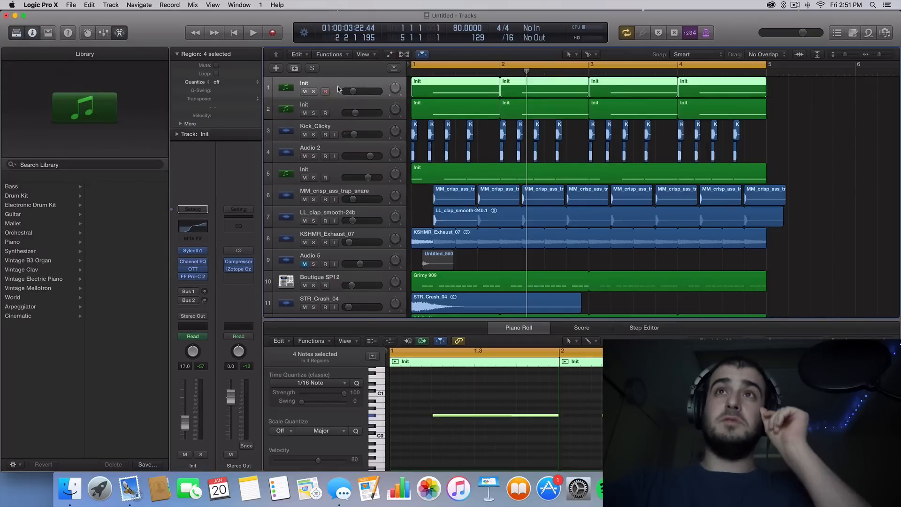
left_click(295, 68)
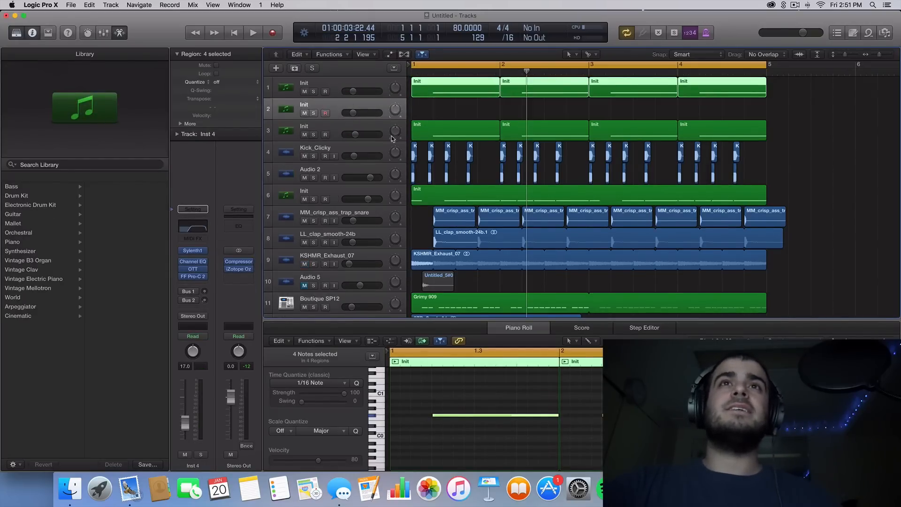
left_click(352, 100)
left_click(314, 113)
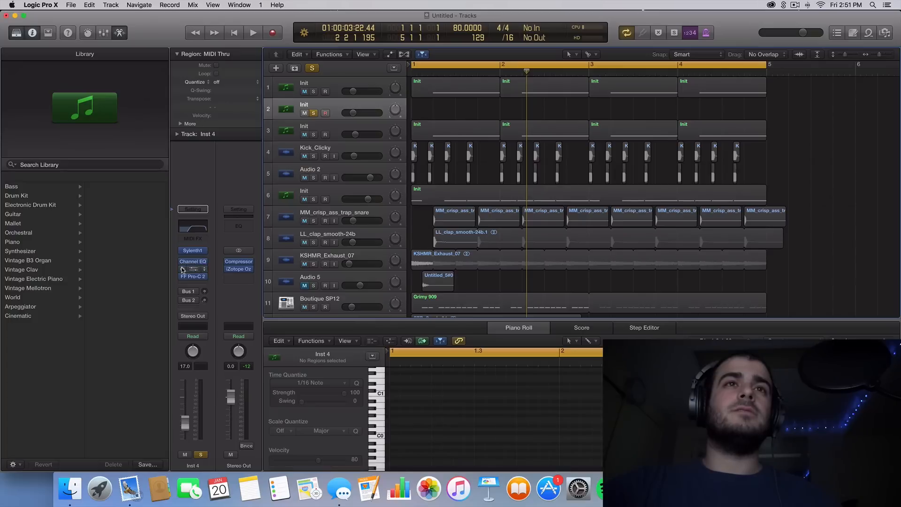
- Bypass the Channel EQ, OTT and FF Pro-C 2 effects on the soloed duplicate Init track and open its Sylenth1
left_click(206, 254)
left_click(201, 264)
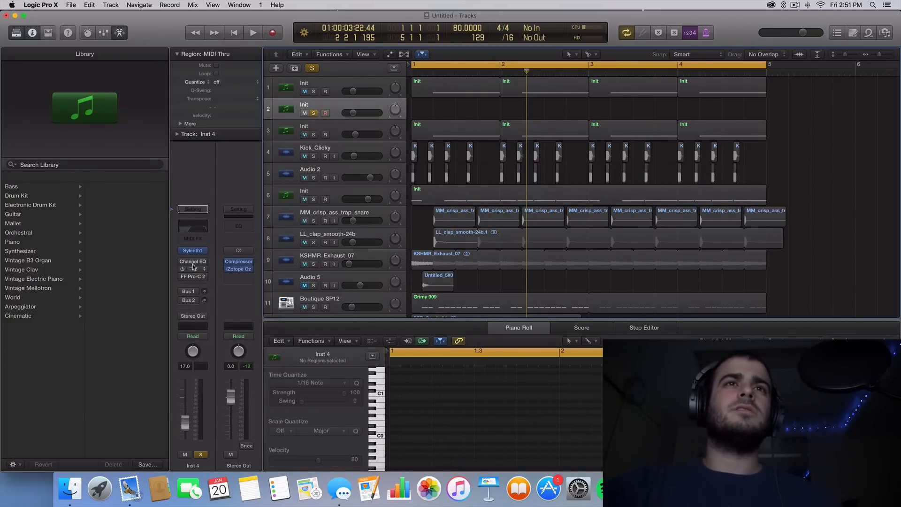
left_click(191, 251)
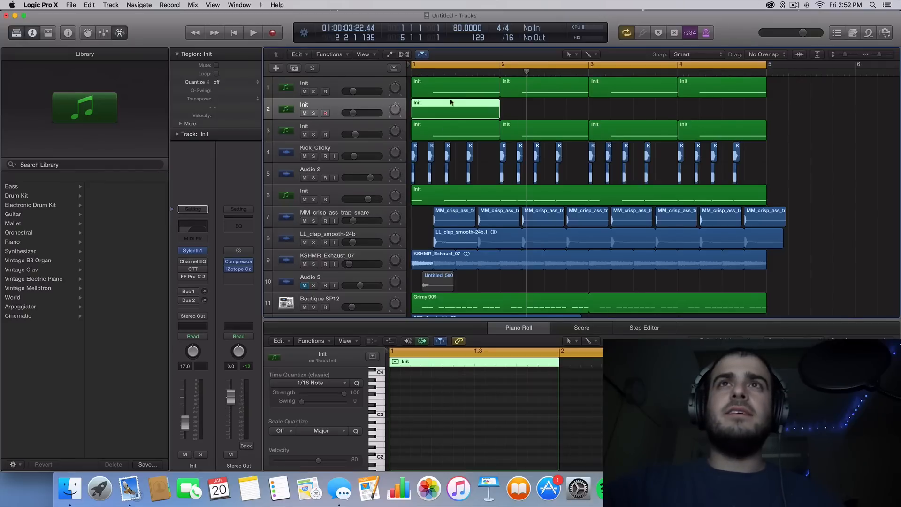
- In the second Init track's region, draw a note from beat 2 to the bar's end at the pitch used in the first track
left_click(451, 96)
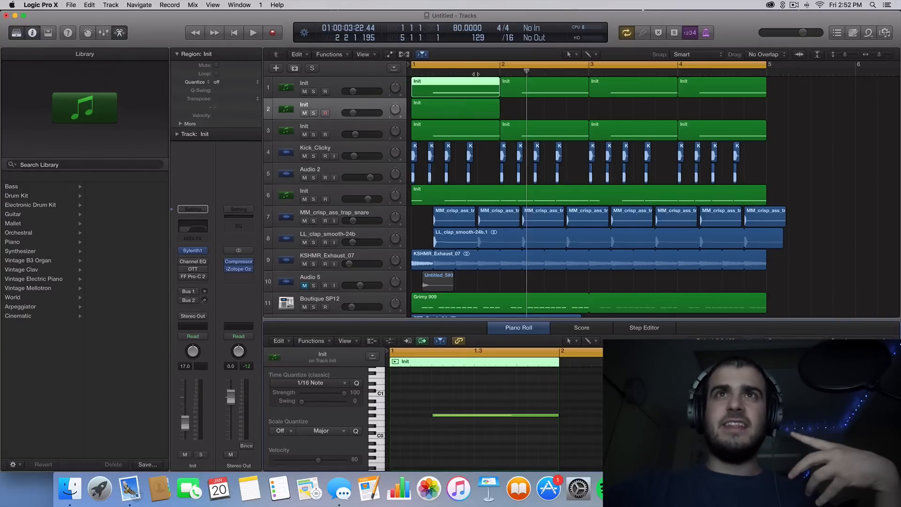
left_click(467, 110)
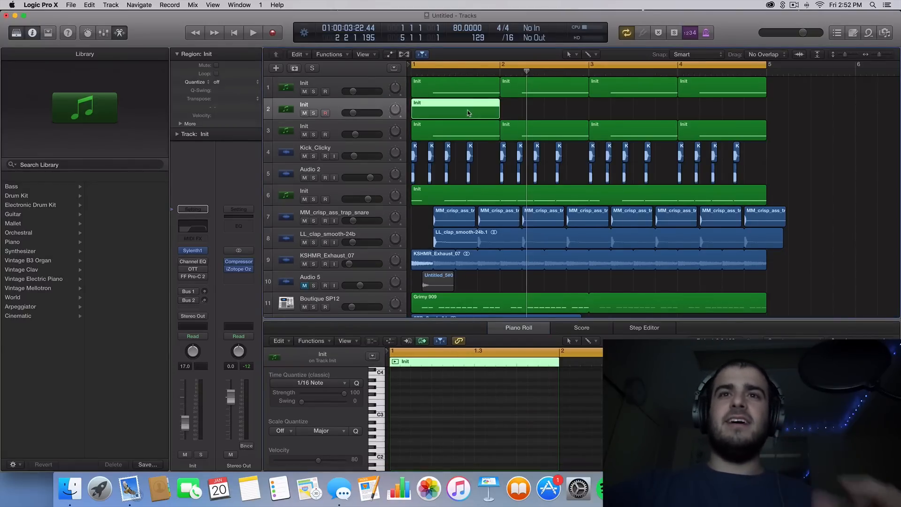
scroll(442, 459, "down", 5)
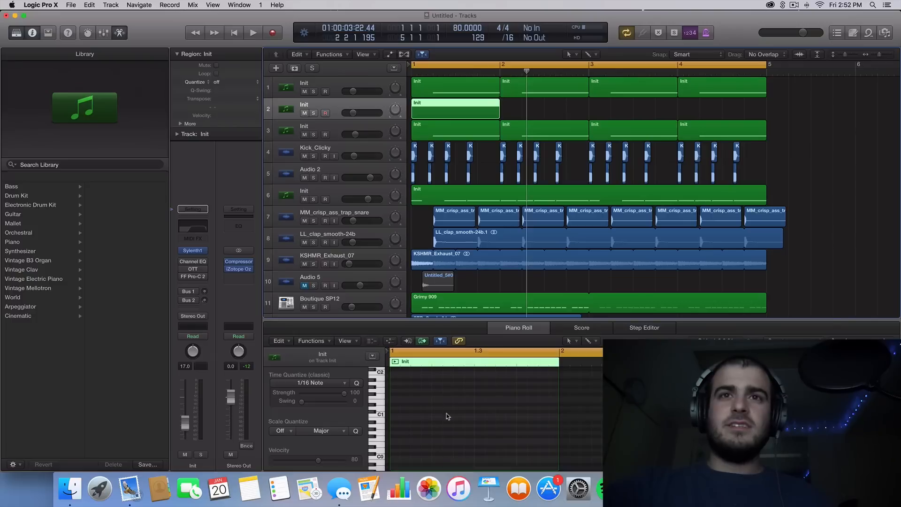
scroll(447, 412, "down", 1)
left_click(433, 432)
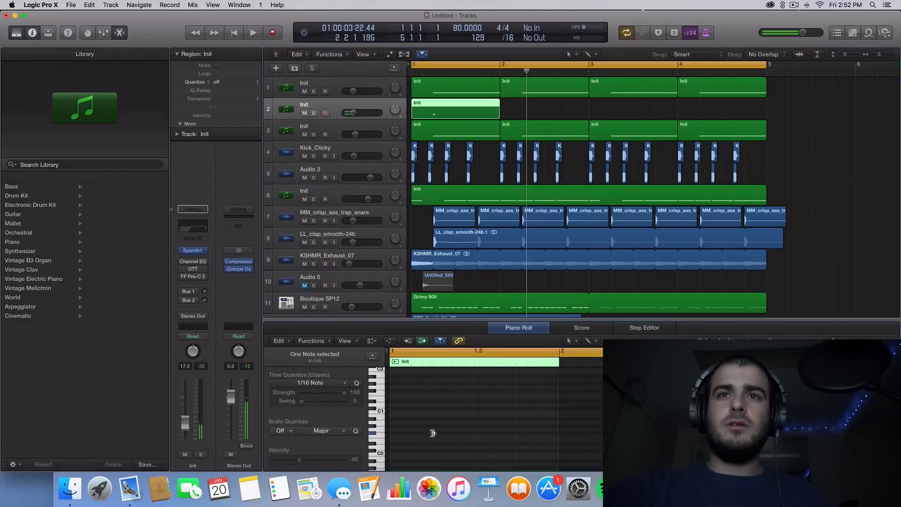
left_click_drag(434, 432, 555, 434)
left_click(498, 450)
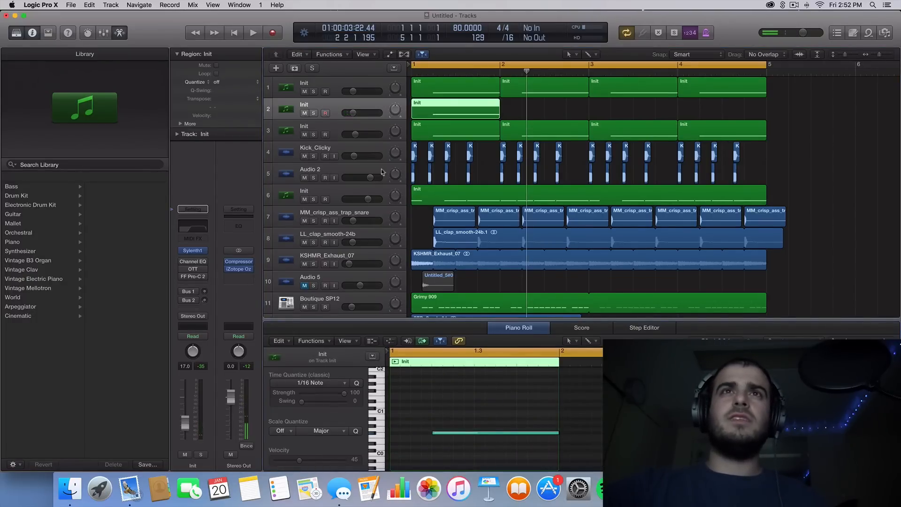
- Play the beat briefly with the new note and mute the first and third Init tracks
key("space")
left_click(313, 113)
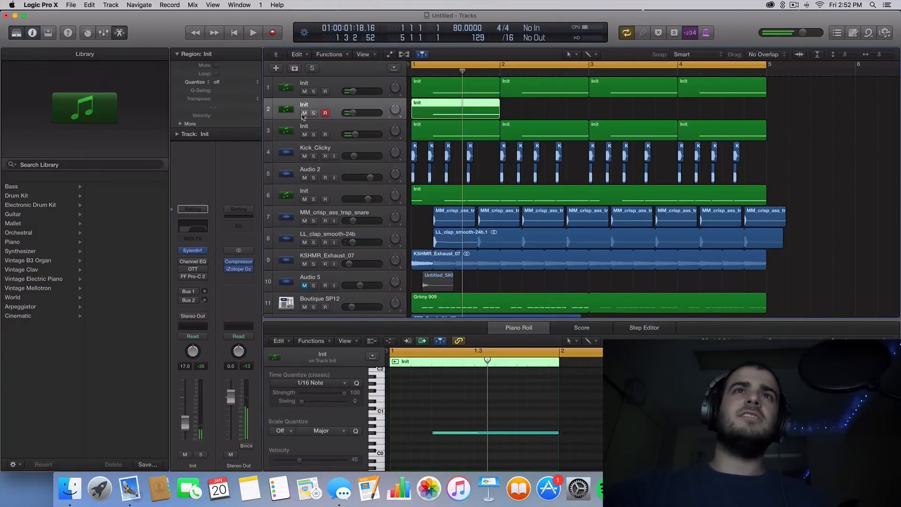
left_click(304, 135)
left_click(305, 91)
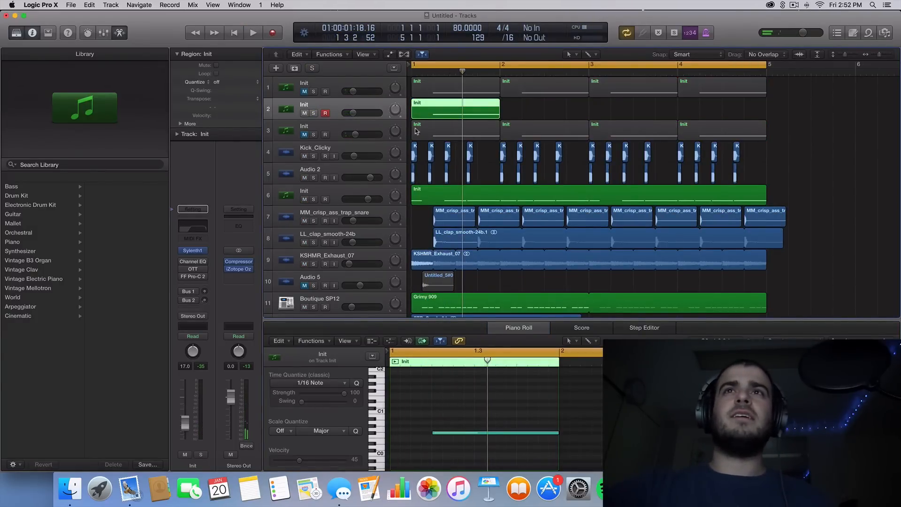
- Listen to the beat with the first and third Init tracks muted and reselect the second Init track's region
left_click(564, 108)
key("space")
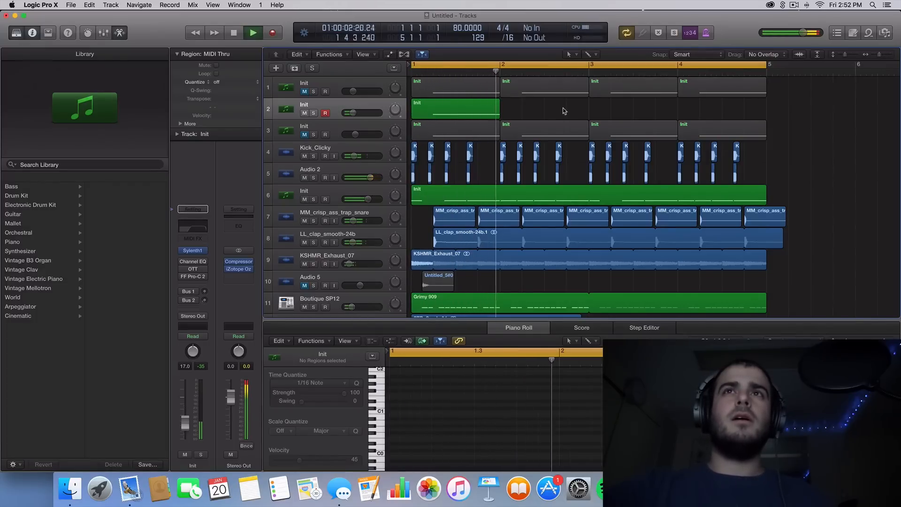
key("space")
left_click(477, 111)
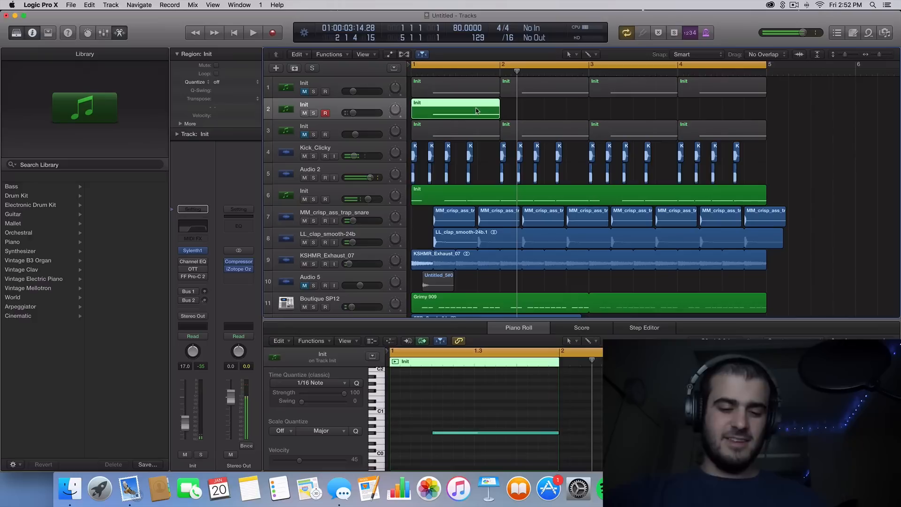
- Turn the second Init track's Channel EQ back on and review its low-cut curve with the track soloed, ending with the solo off
left_click(314, 113)
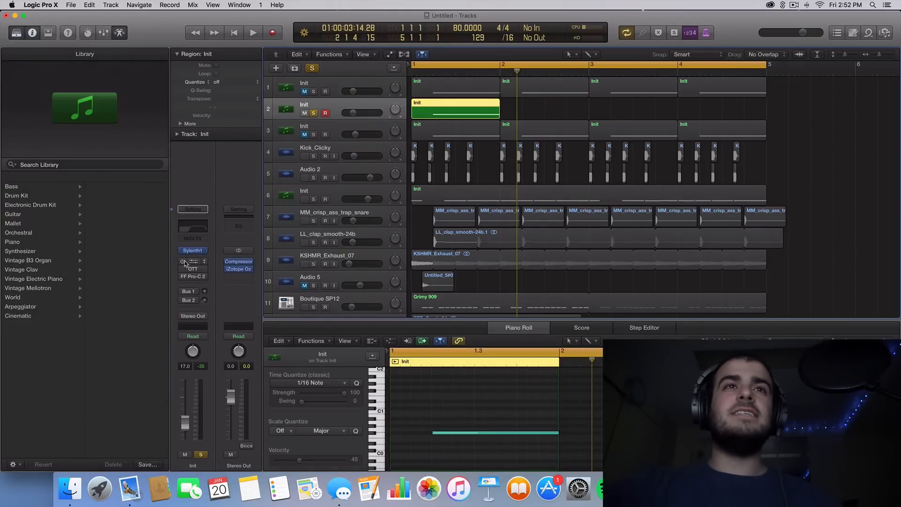
left_click(193, 226)
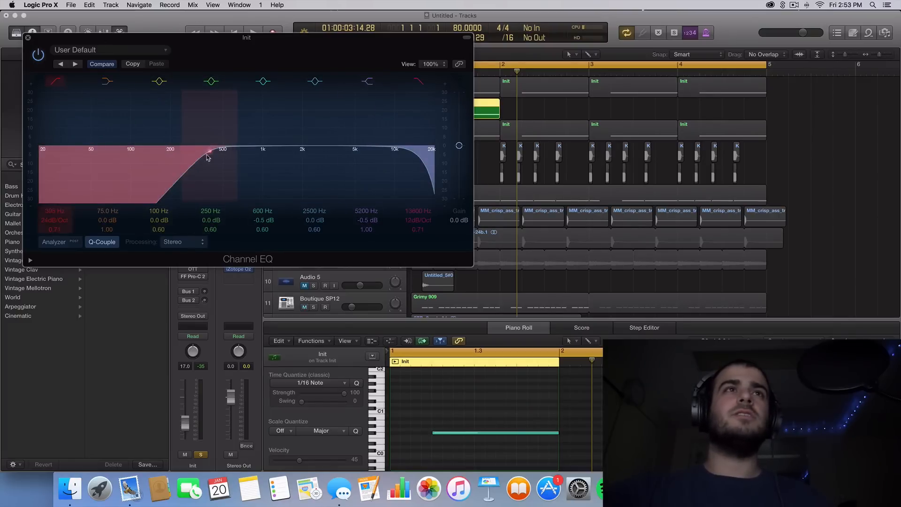
left_click(27, 38)
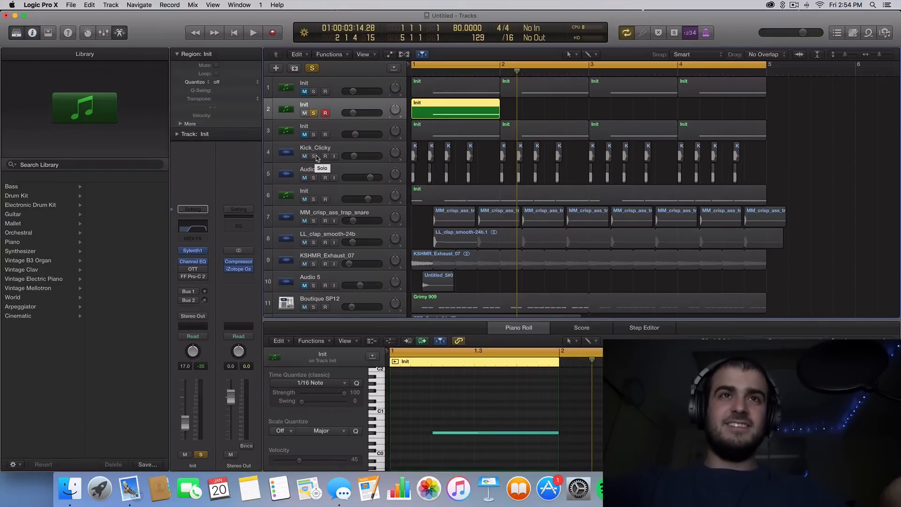
left_click(314, 113)
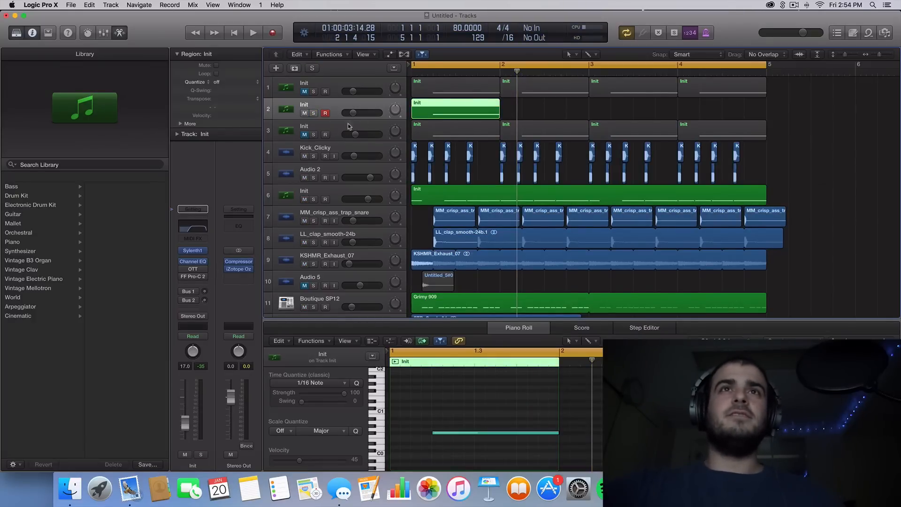
- Examine the second Init track's OTT compressor while playing the full beat and the soloed track, and close the plug-in
left_click(193, 269)
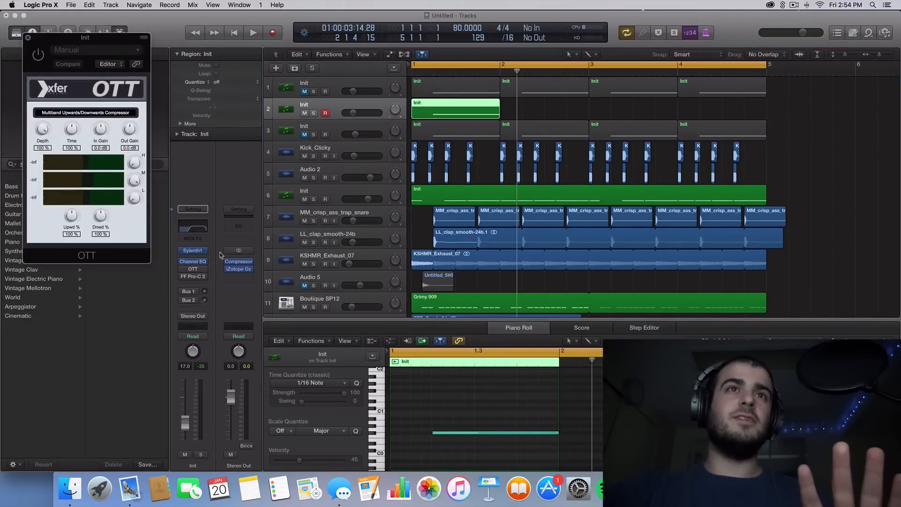
key("space")
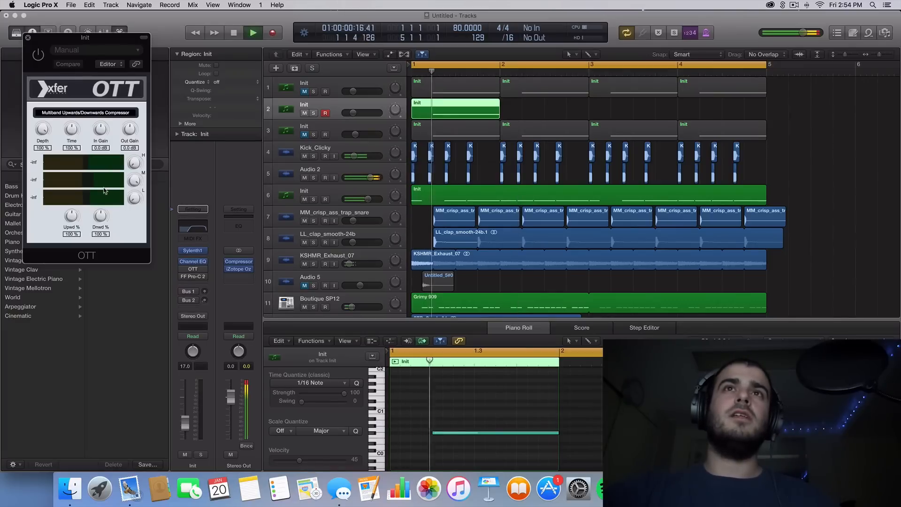
key("space")
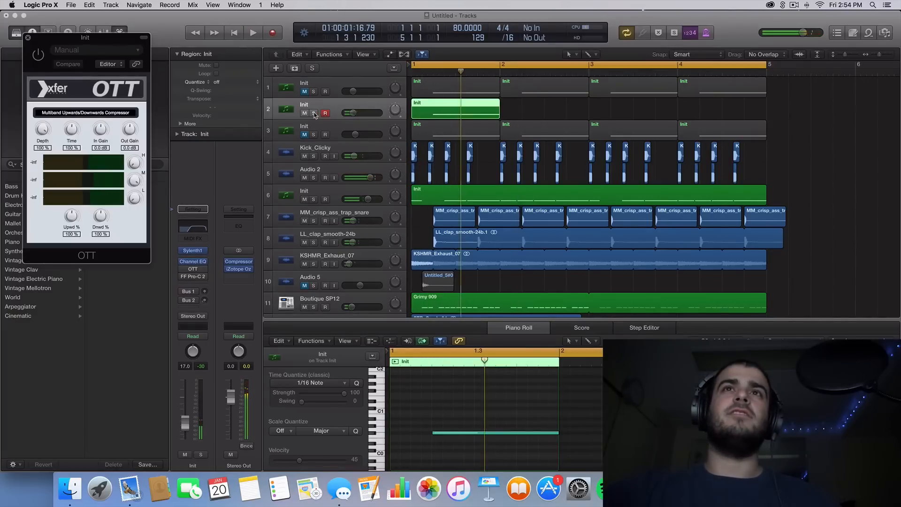
left_click(314, 114)
key("space")
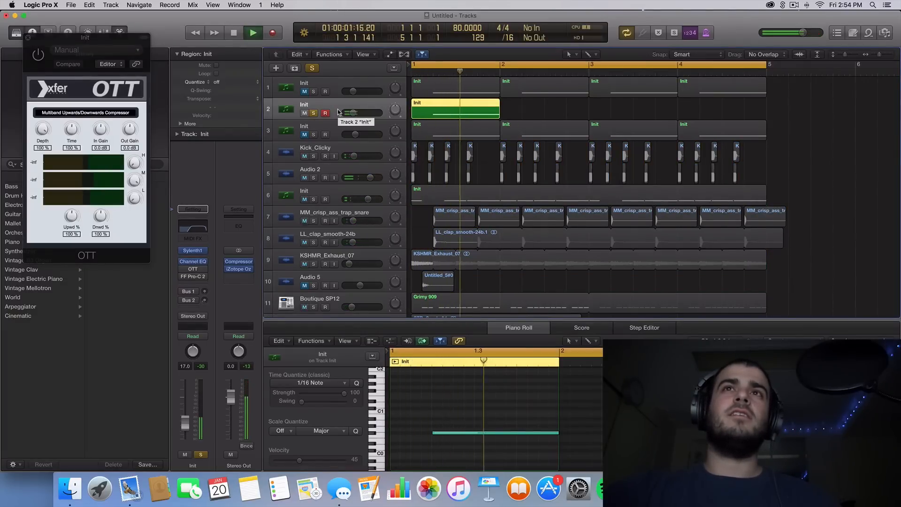
key("space")
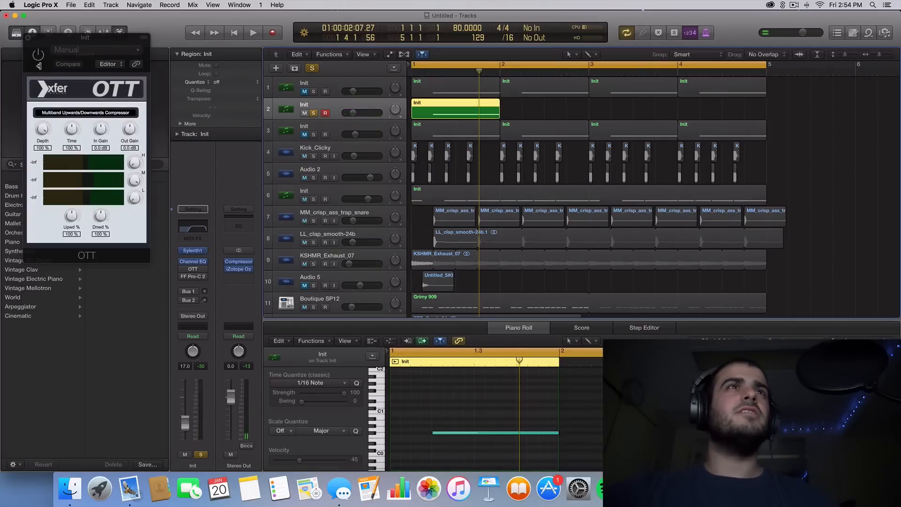
left_click(28, 37)
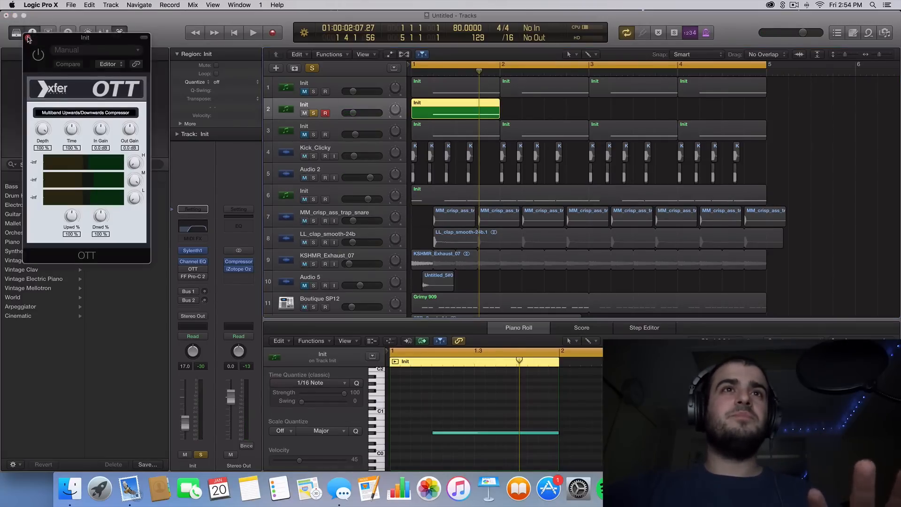
- In the second Init track's Sylenth1, choose the Saw waveform for oscillator A1 and show the OverDrive distortion settings
left_click(197, 252)
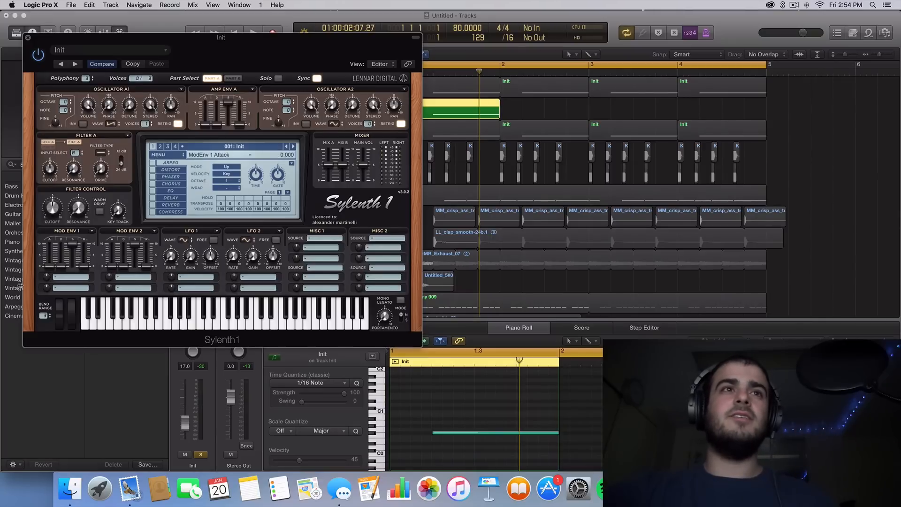
left_click(110, 124)
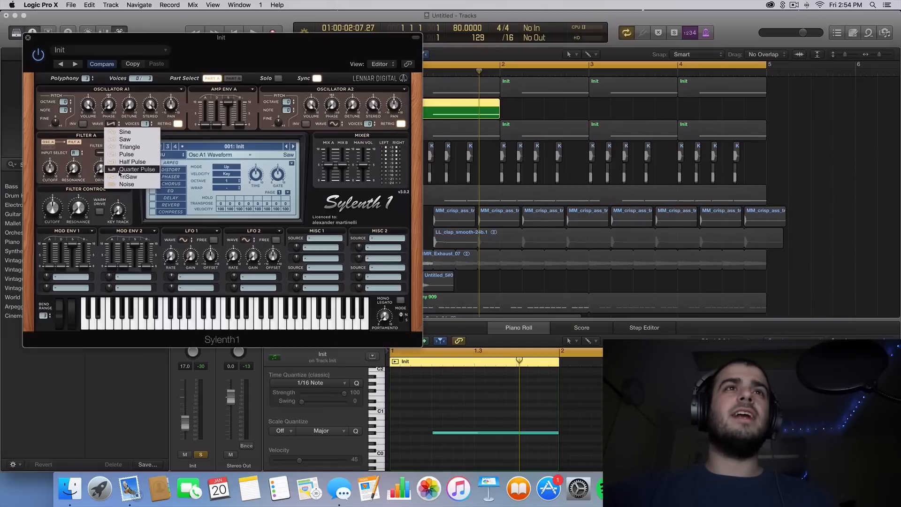
left_click(125, 137)
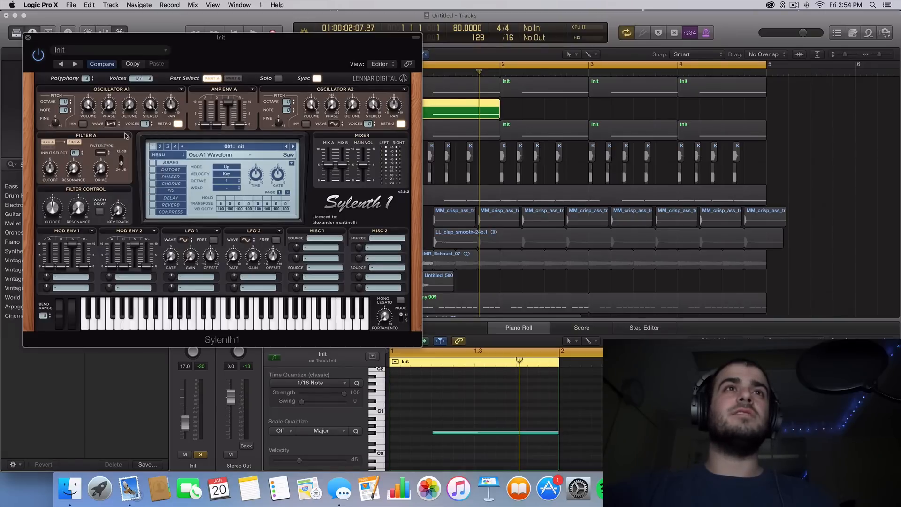
left_click(165, 171)
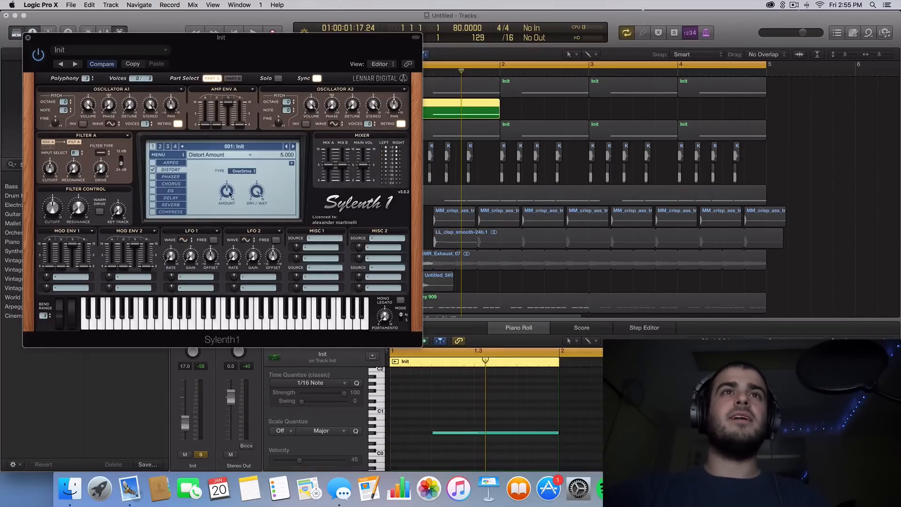
key("space")
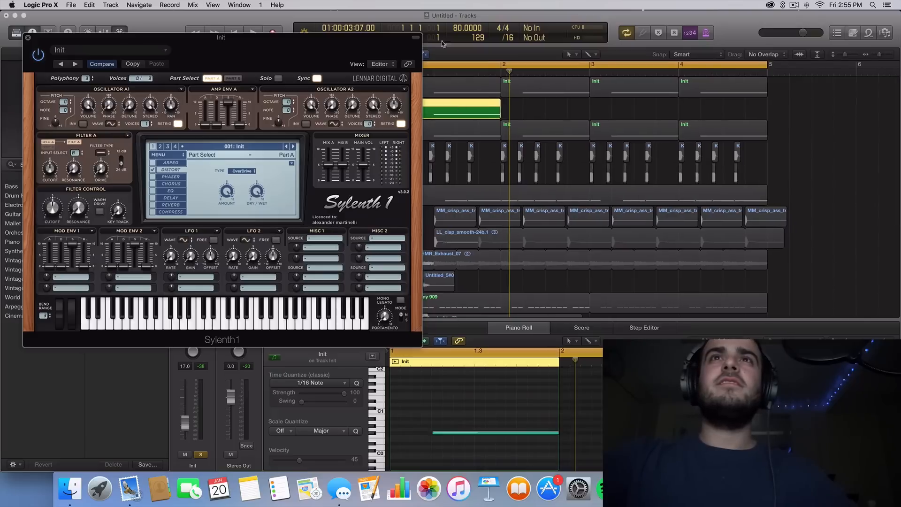
- Set the cycle range from beat 2 to the end of bar 1, play it, and close Sylenth1
left_click(433, 62)
left_click_drag(433, 63, 501, 64)
key("space")
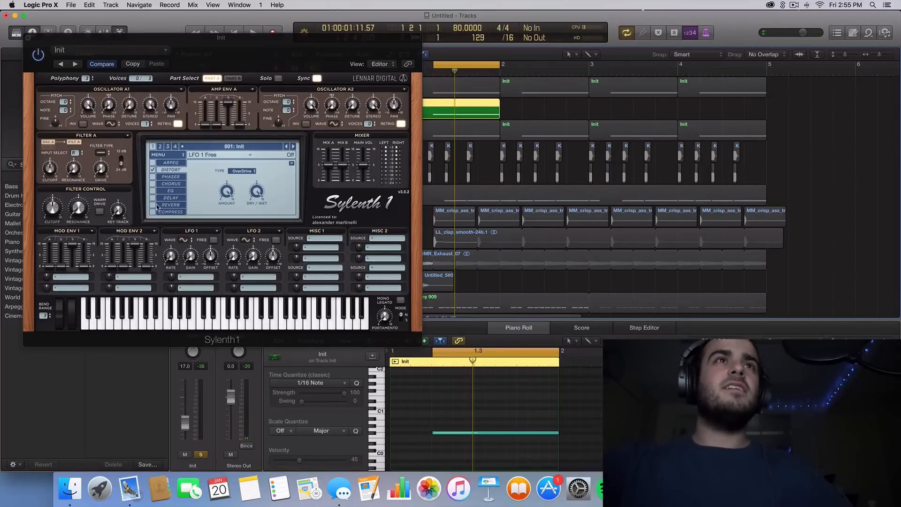
left_click(28, 37)
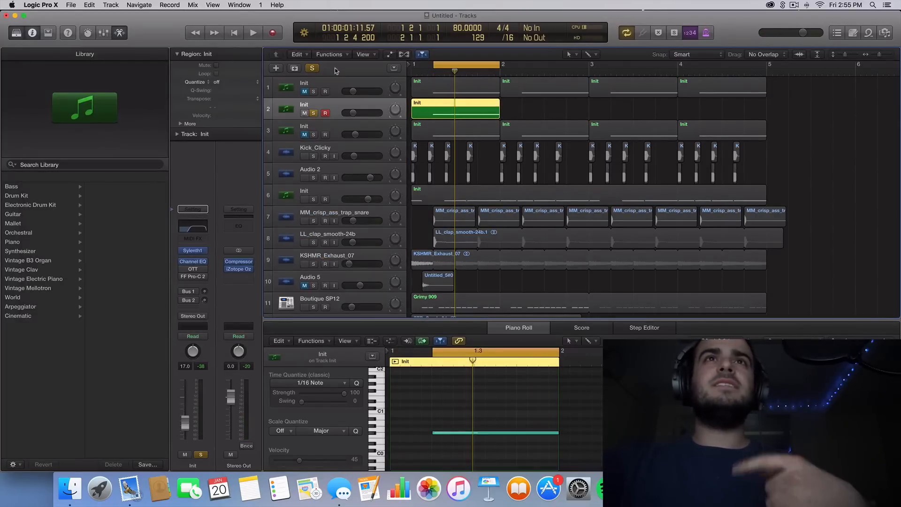
- Show track automation and display Sylenth1's PitchBend parameter in the second Init track's lane
key("a")
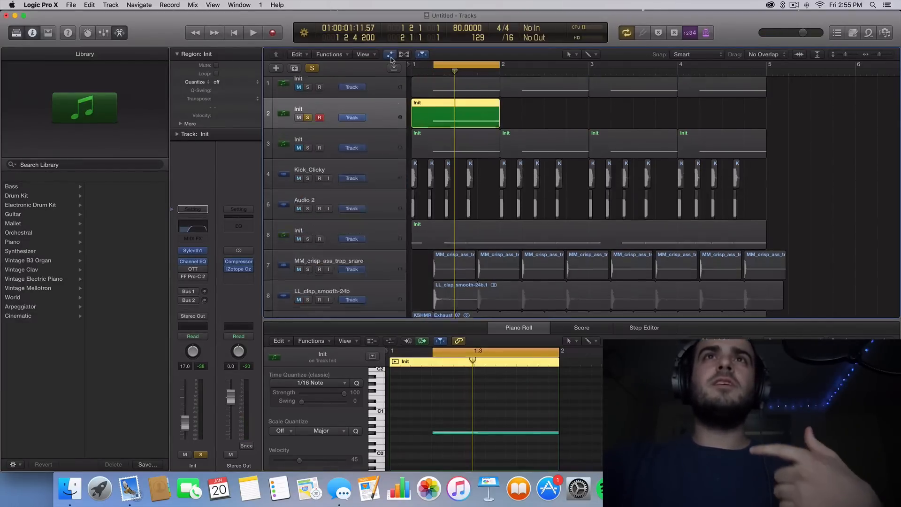
left_click(367, 130)
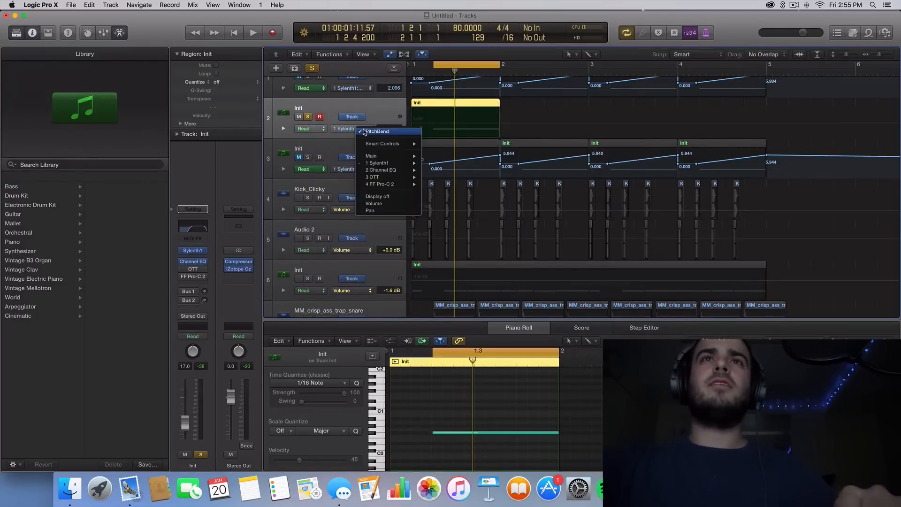
mouse_move(376, 165)
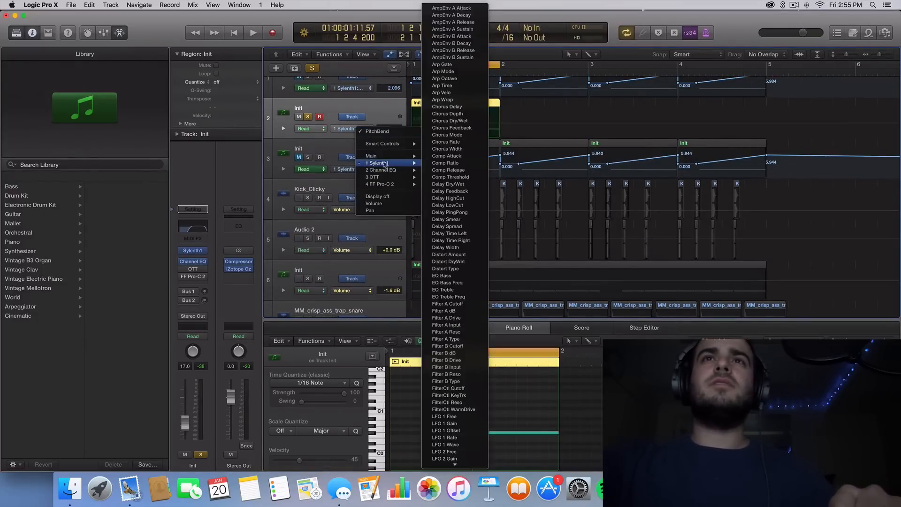
scroll(434, 238, "down", 15)
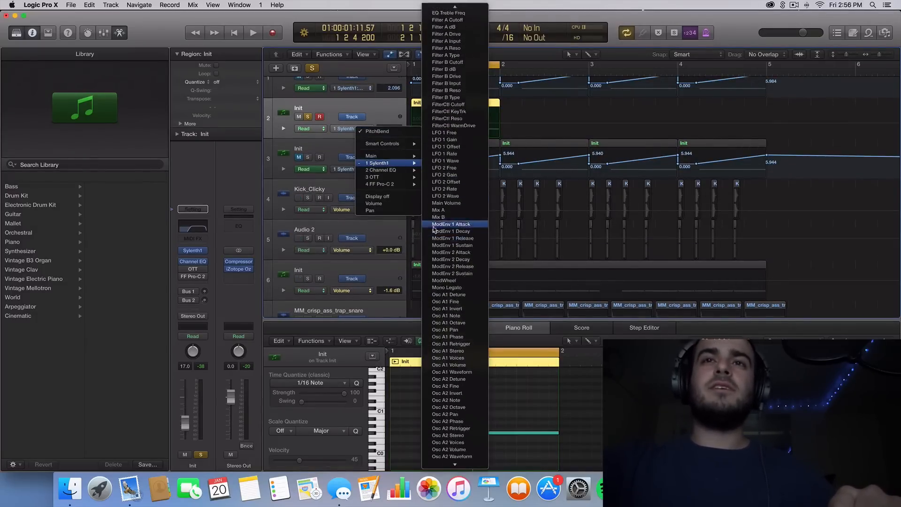
scroll(435, 230, "down", 20)
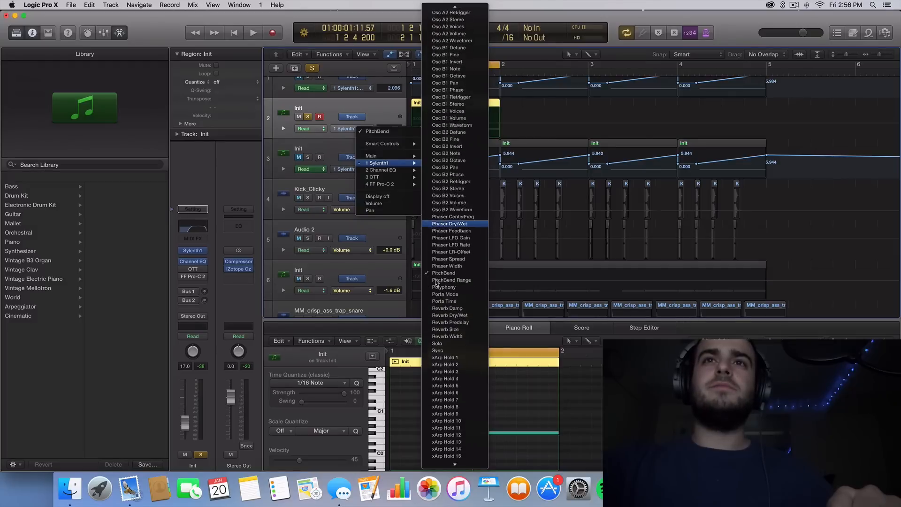
left_click(438, 260)
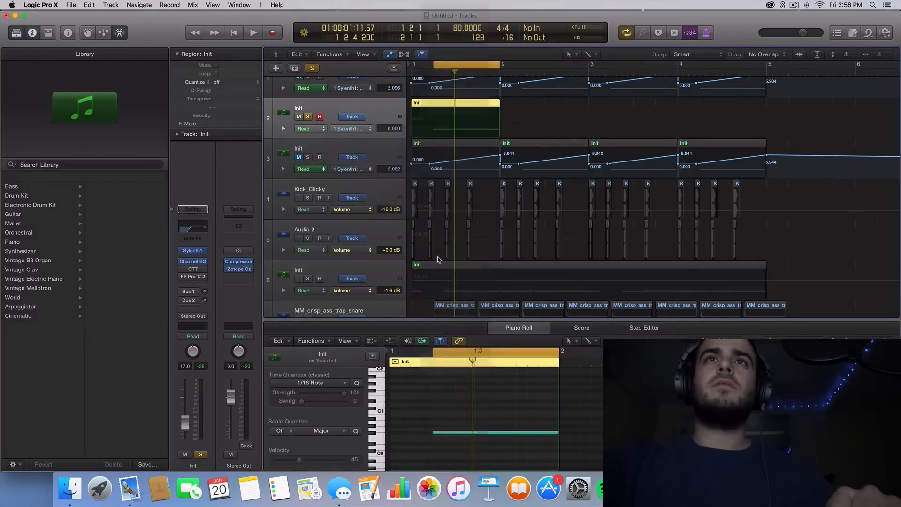
- Draw a PitchBend ramp on the second Init track from 0.000 at beat 2 to about 6.026 at bar 2, and play it
left_click(435, 128)
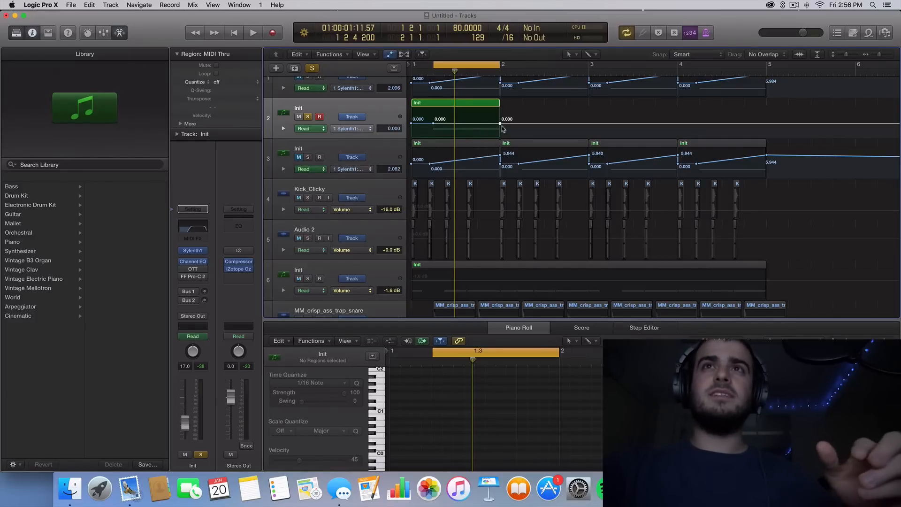
left_click_drag(500, 123, 500, 114)
scroll(492, 94, "up", 2)
key("space")
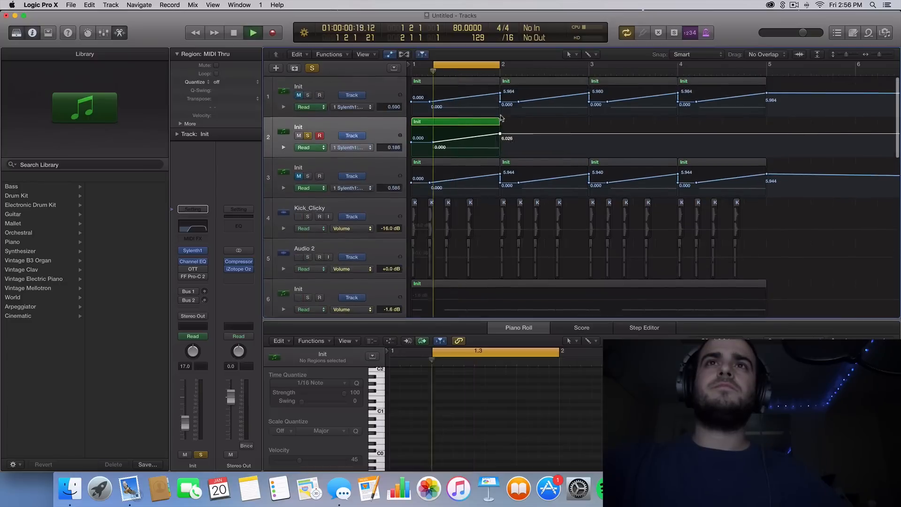
- Stop playback and set the cycle range to cover all of bar 1, with cycling switched on
left_click(489, 64)
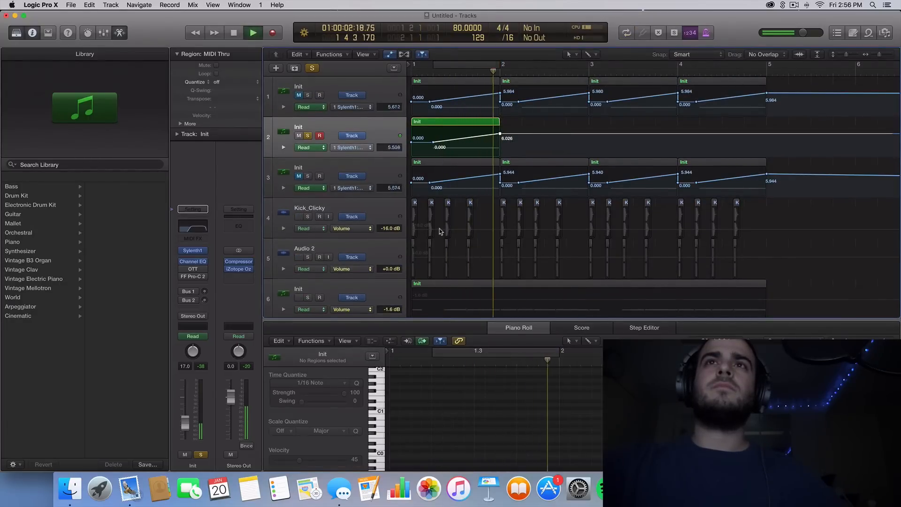
key("space")
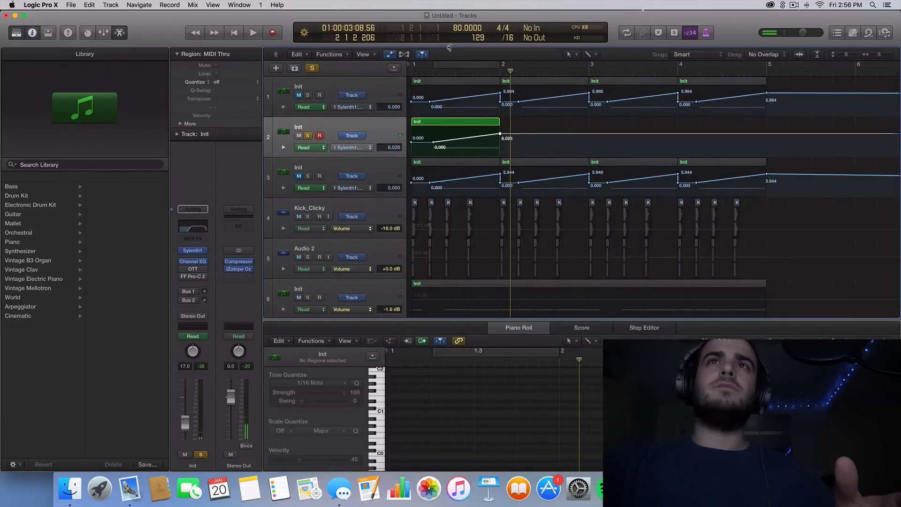
left_click(466, 65)
left_click_drag(438, 63, 413, 66)
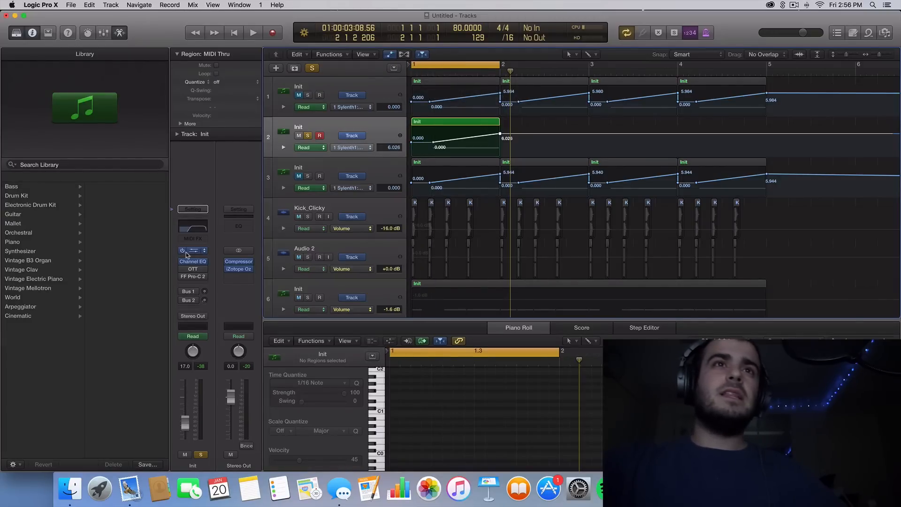
- Switch on the second Init track's OTT compressor with its window open, and play the bar 1 cycle
left_click(190, 270)
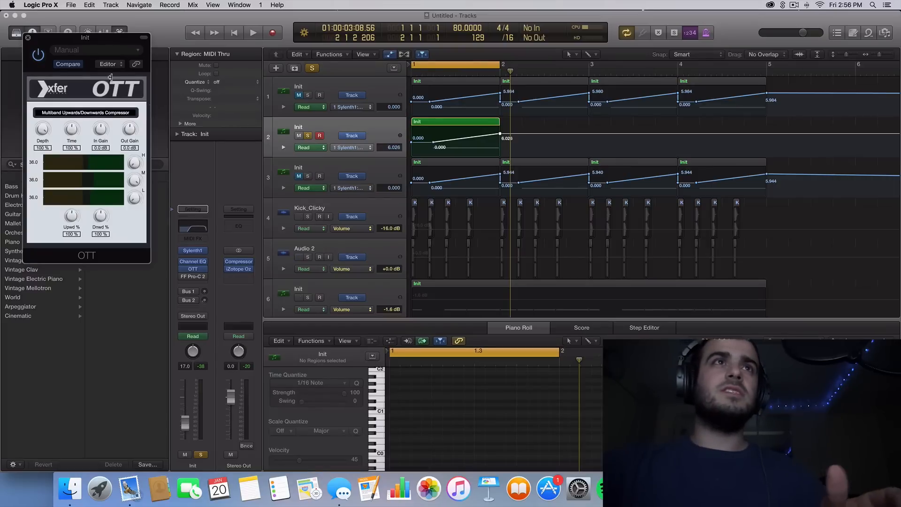
key("space")
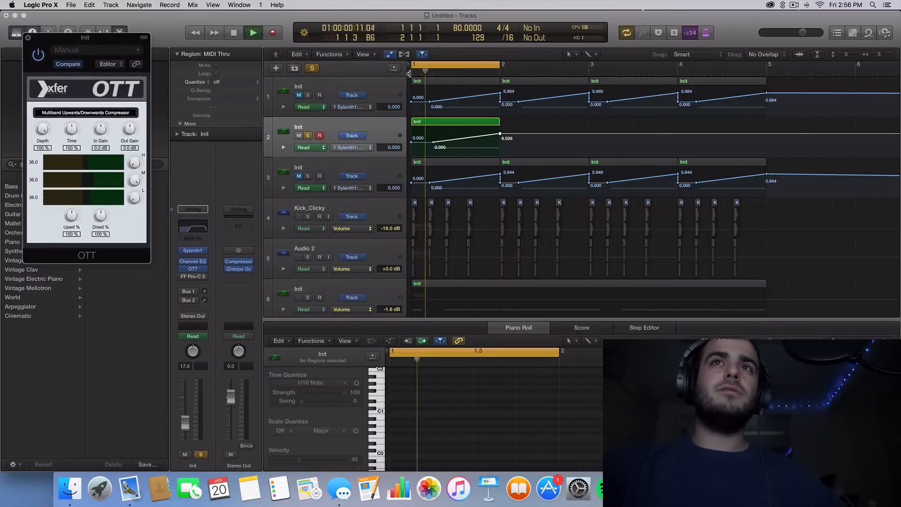
key("space")
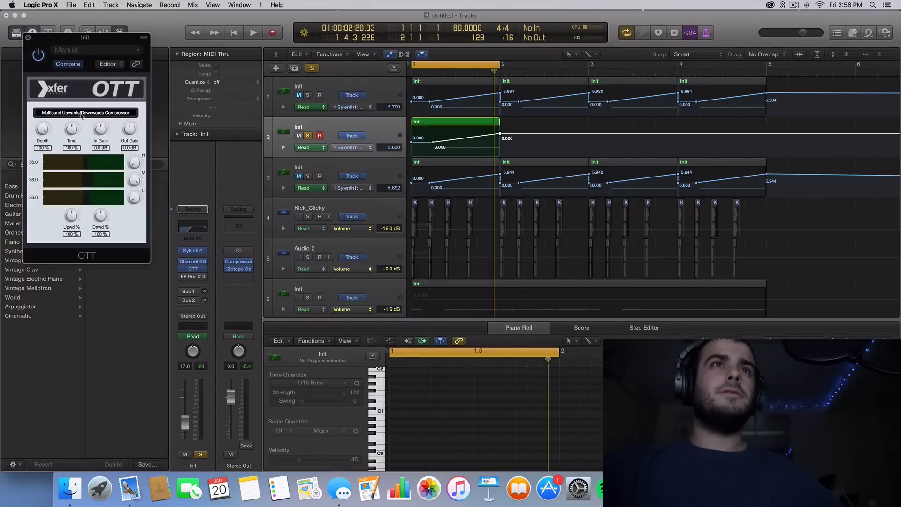
- Try OTT's Depth at 49 % against 100 % while playing the bar 1 cycle
key("space")
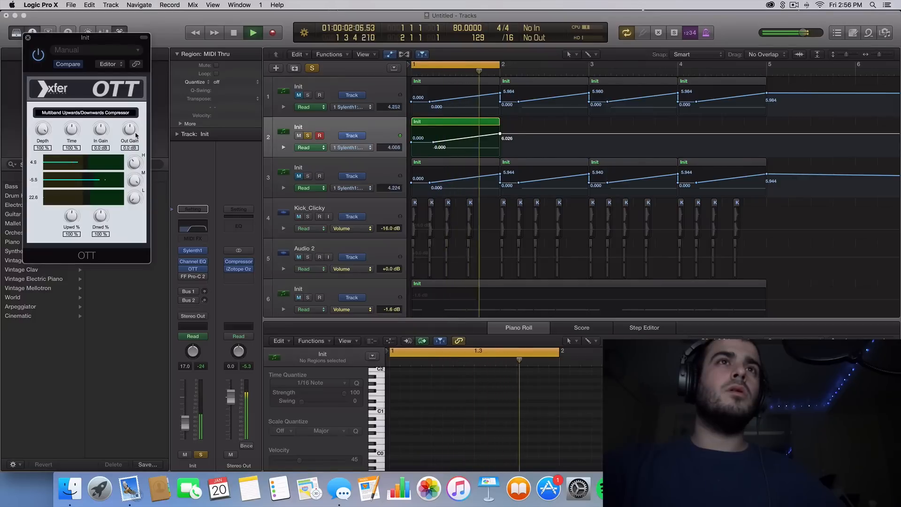
key("space")
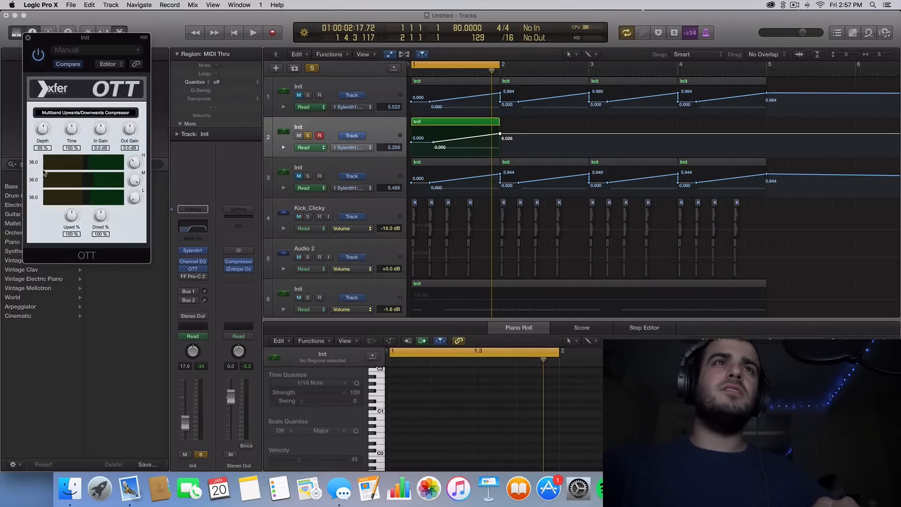
key("space")
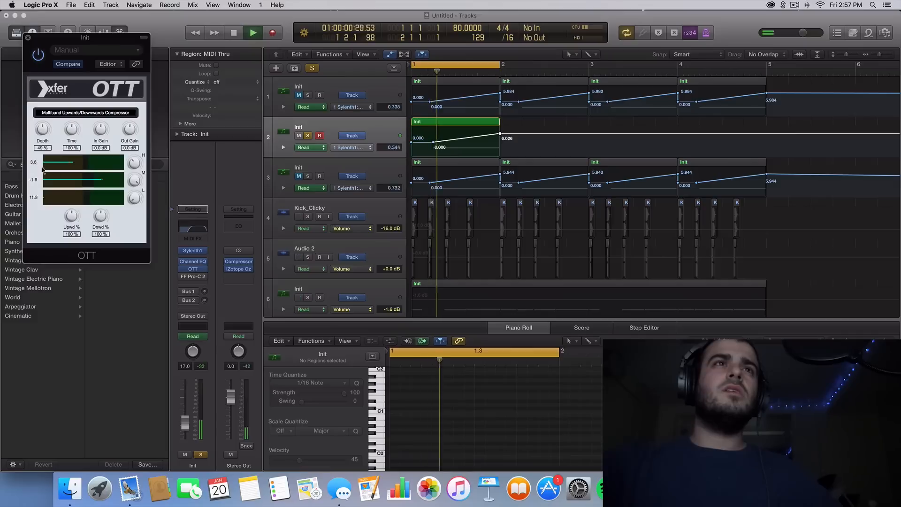
key("space")
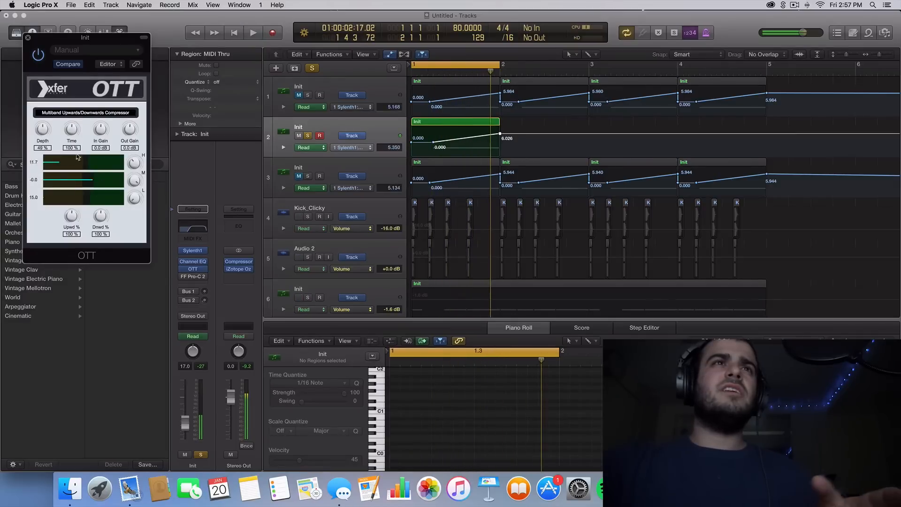
left_click_drag(42, 118, 48, 75)
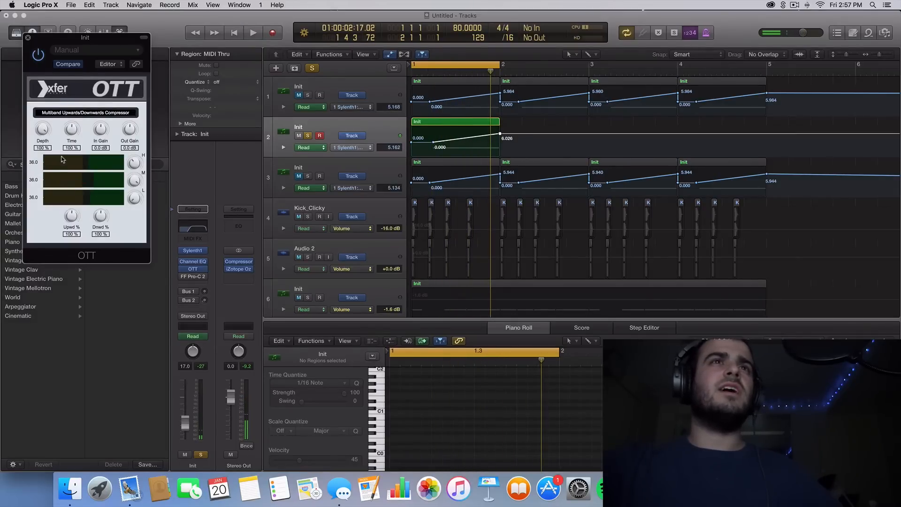
key("space")
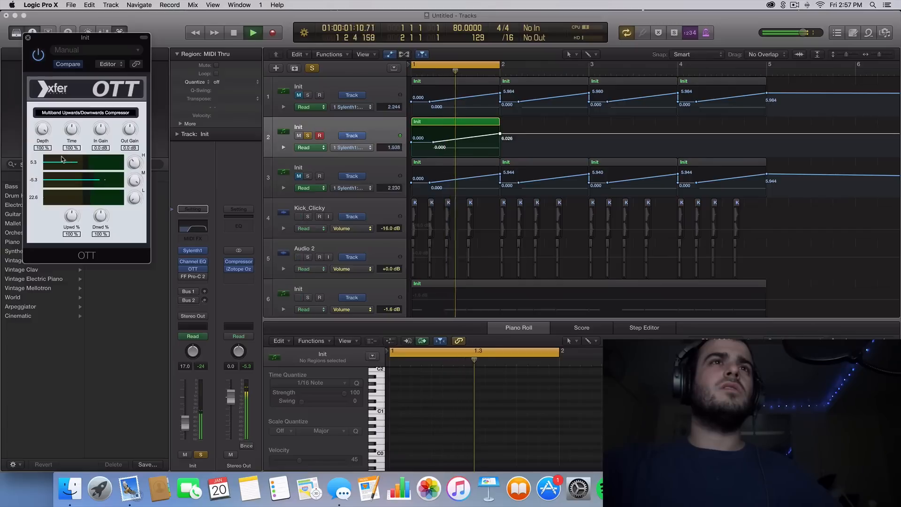
key("space")
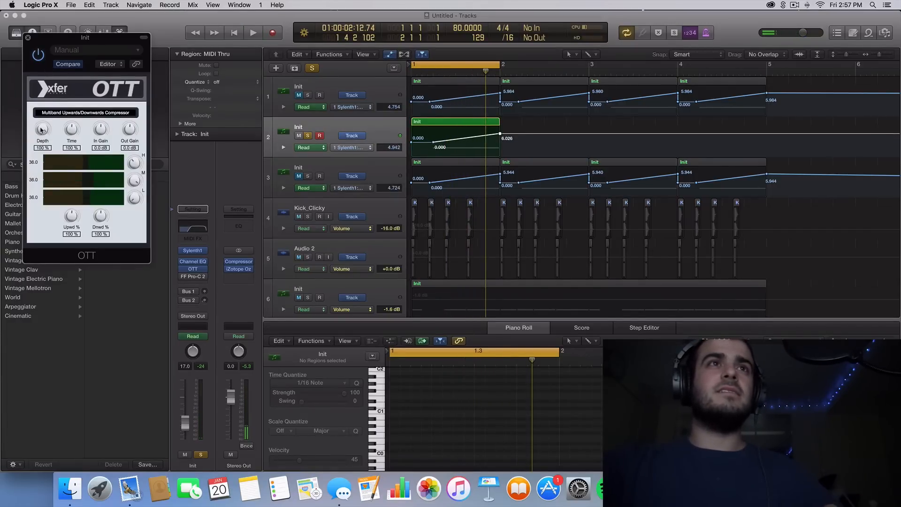
- Close OTT, switch on the second Init track's FF Pro-C 2 compressor, and close its window after viewing it
left_click(28, 38)
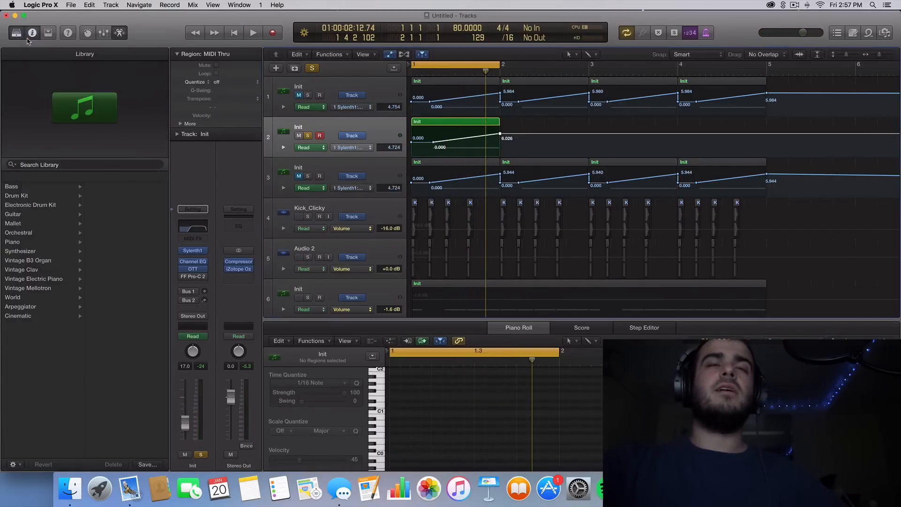
left_click(194, 277)
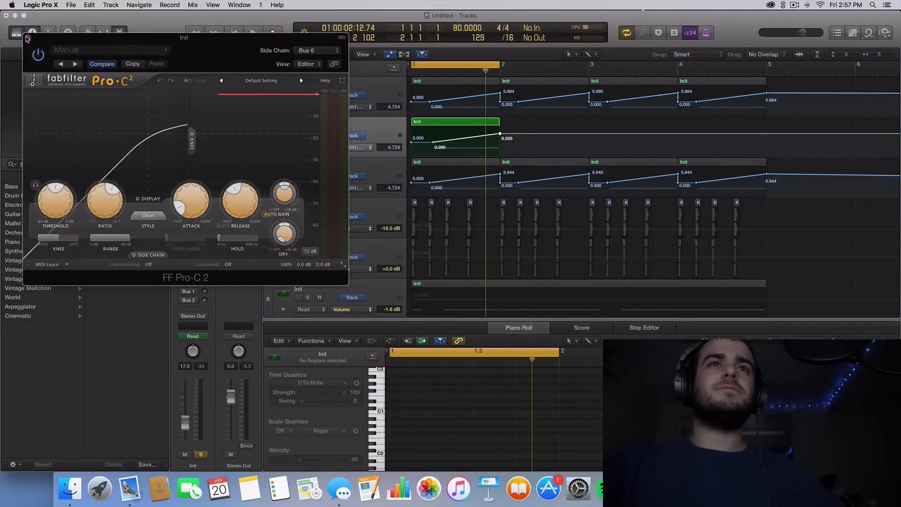
left_click(28, 37)
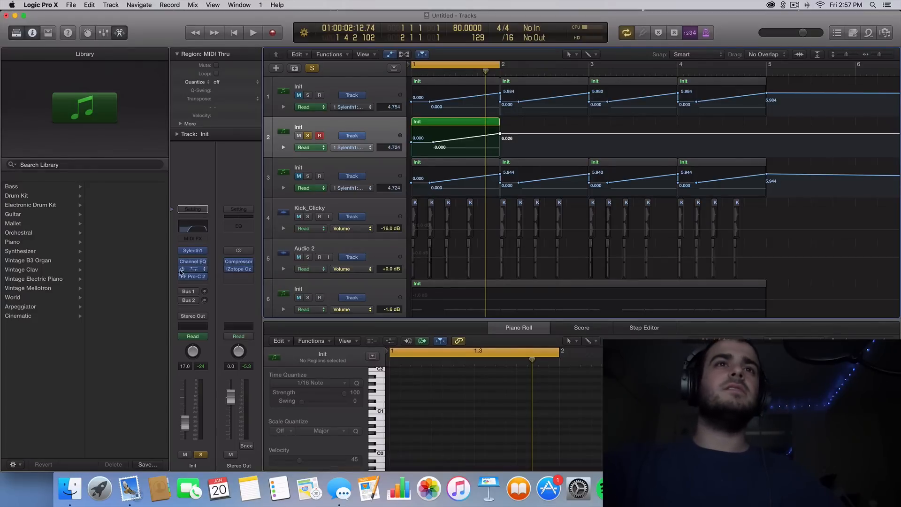
- Try Sylenth1's built-in reverb on the second Init track, show its settings, play the cycle, and close Sylenth1 with the reverb off
left_click(192, 252)
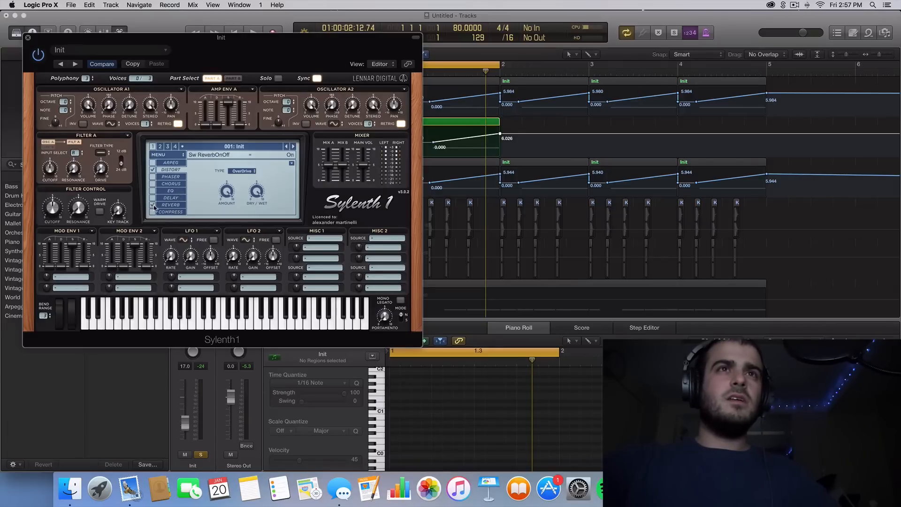
left_click(171, 205)
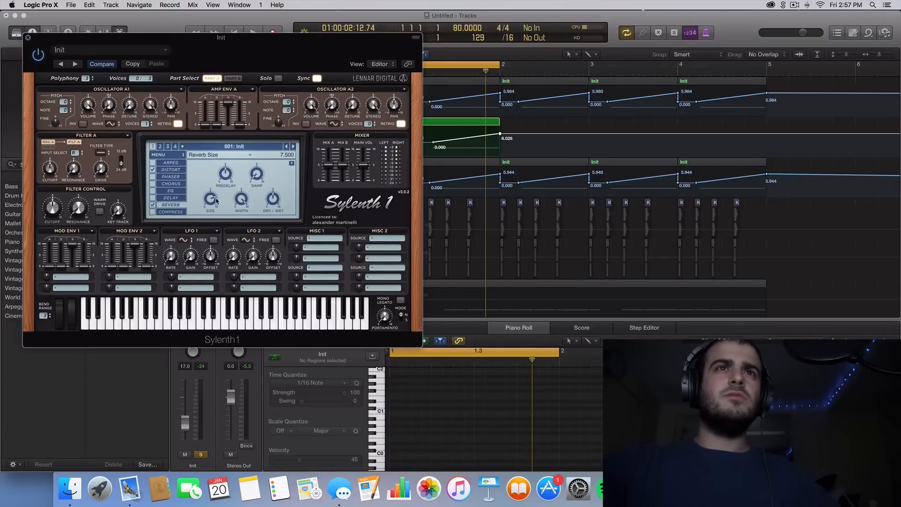
key("space")
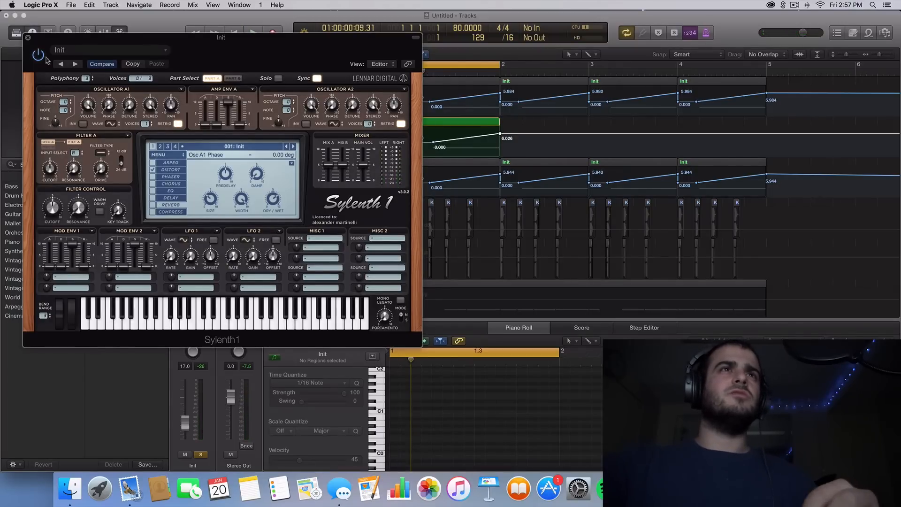
left_click(28, 38)
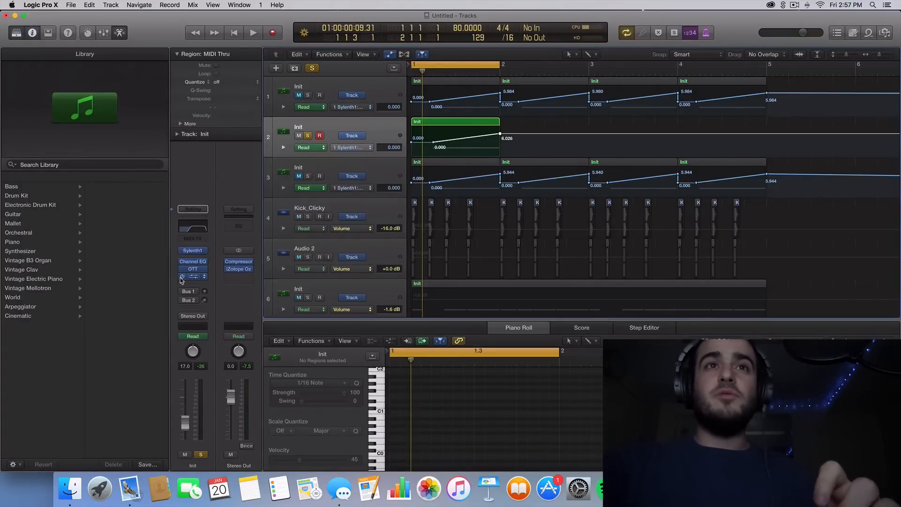
- Insert a Space Designer reverb after FF Pro-C 2 on the second Init track
left_click(194, 283)
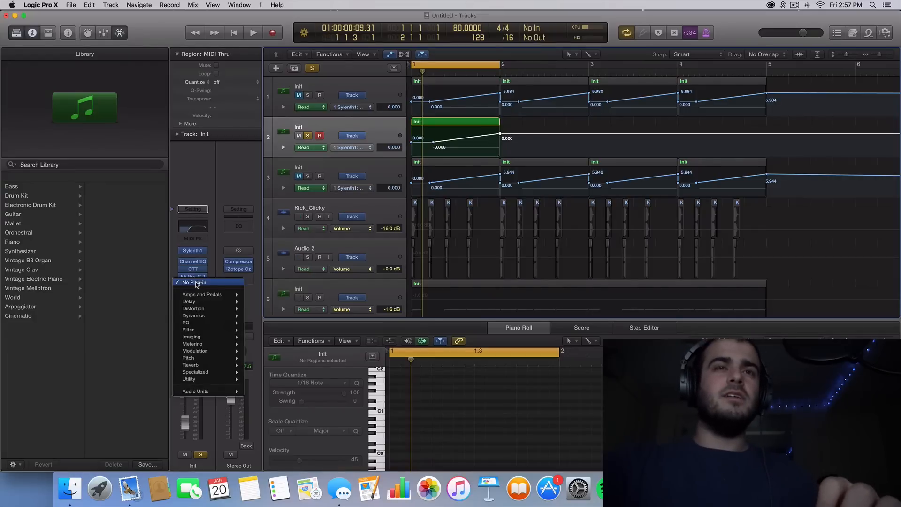
mouse_move(216, 365)
mouse_move(281, 386)
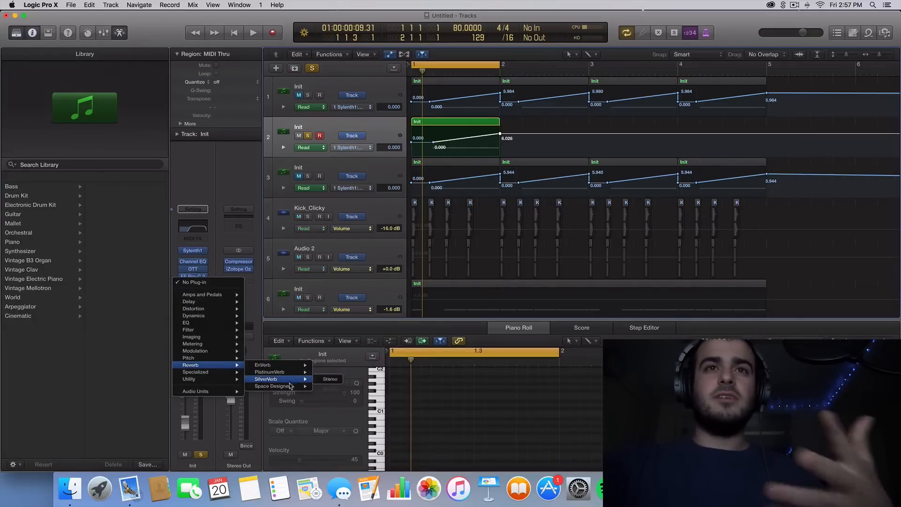
left_click(323, 386)
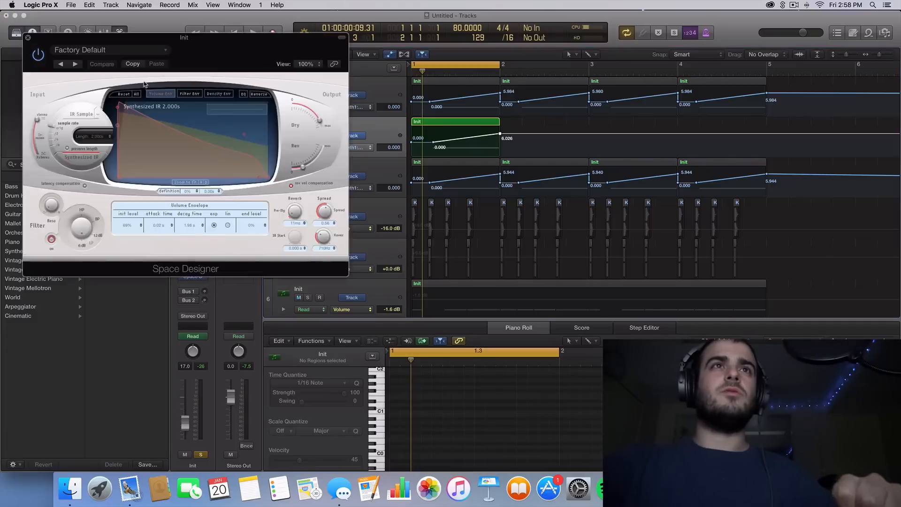
- Load the 02.1s Big Drums preset from Large Spaces, Rooms in Space Designer
left_click(111, 49)
mouse_move(133, 229)
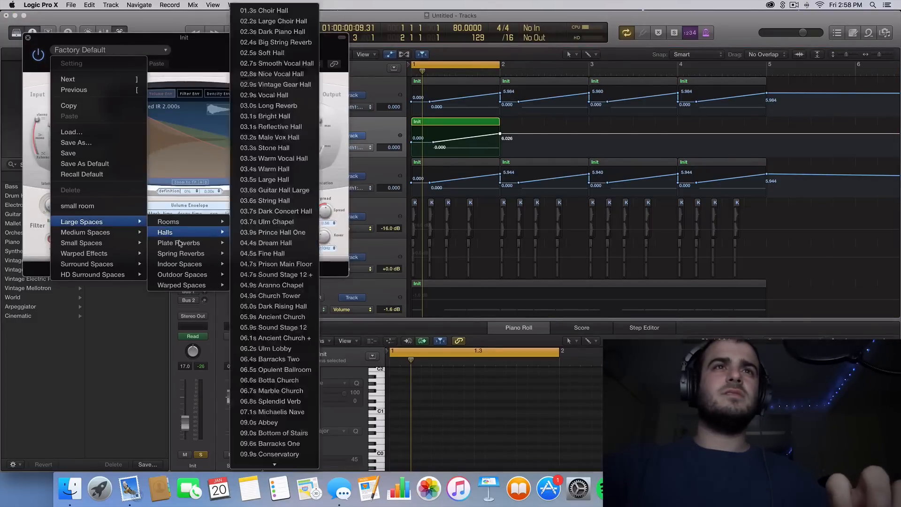
mouse_move(198, 222)
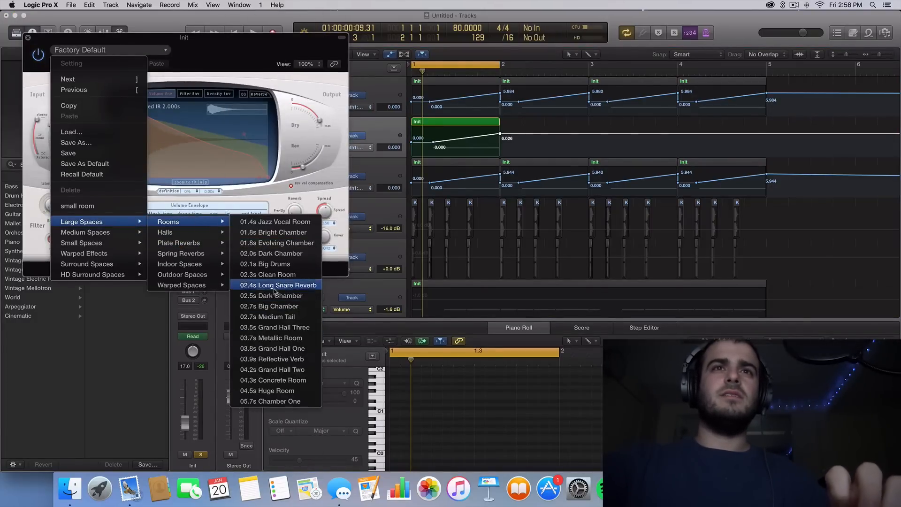
left_click(284, 267)
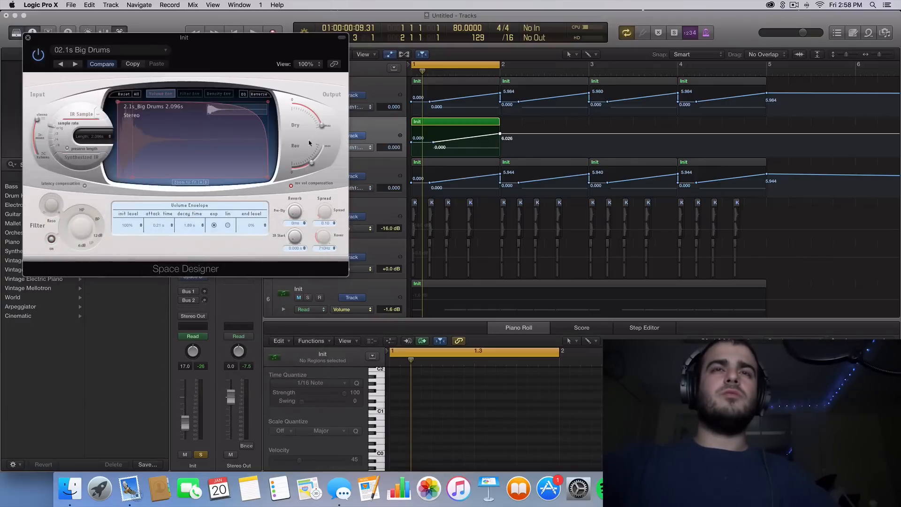
- Cut the reverb's lows in Space Designer's EQ with the low shelf at 200 Hz and -24 dB, and play the result
left_click(244, 94)
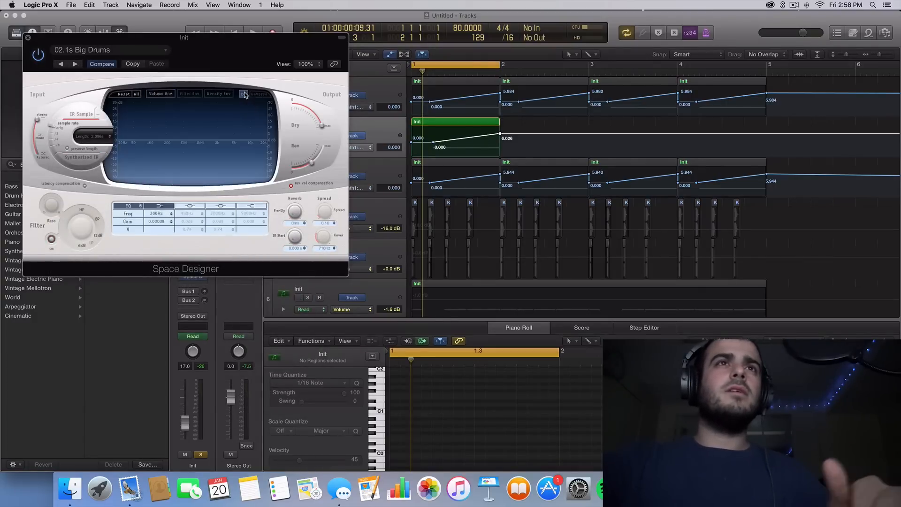
left_click_drag(146, 163, 148, 186)
key("space")
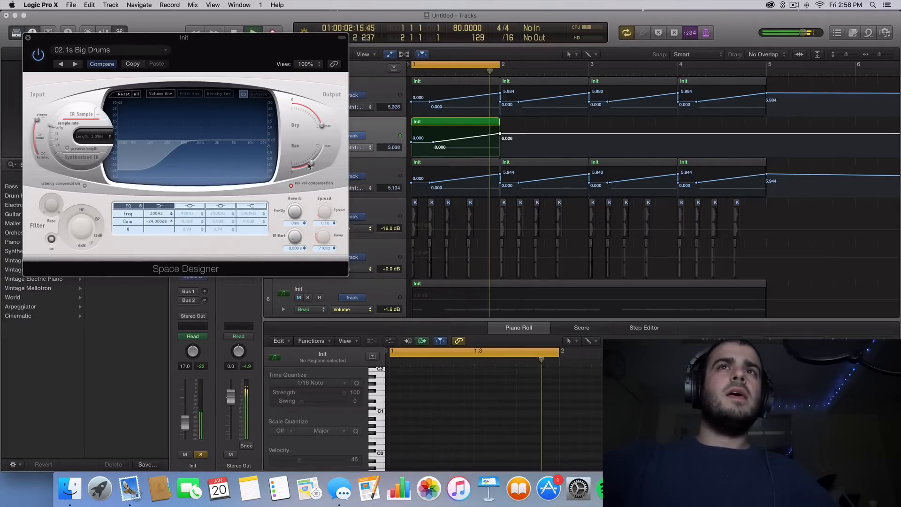
key("space")
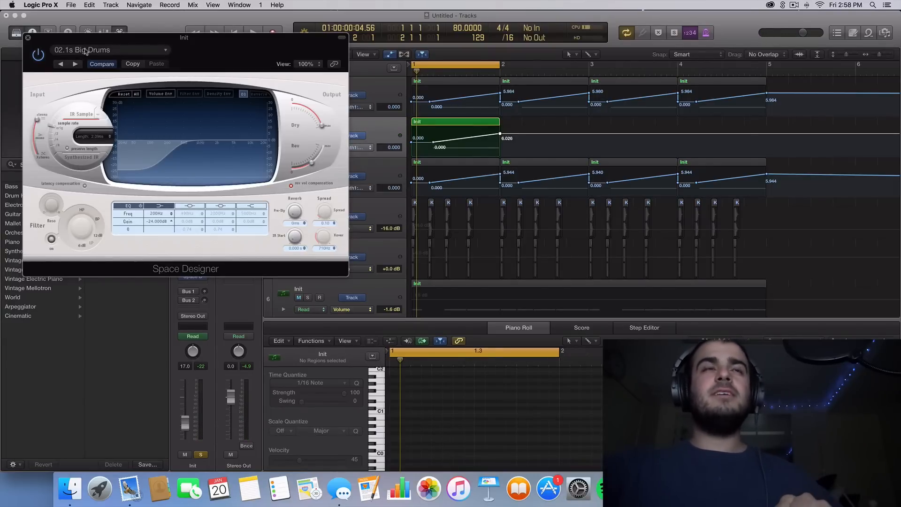
- Close Space Designer, play the second Init track with its new reverb, and take the track out of solo
mouse_move(315, 163)
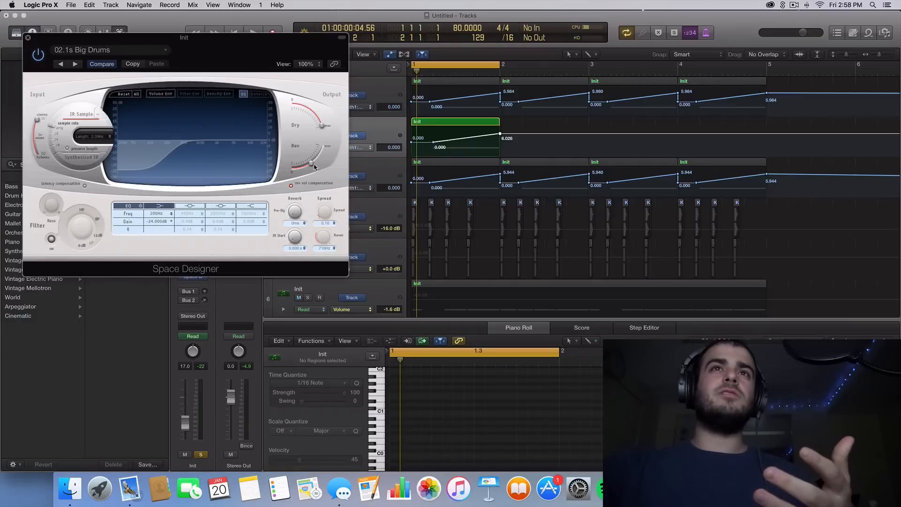
left_click(27, 37)
key("space")
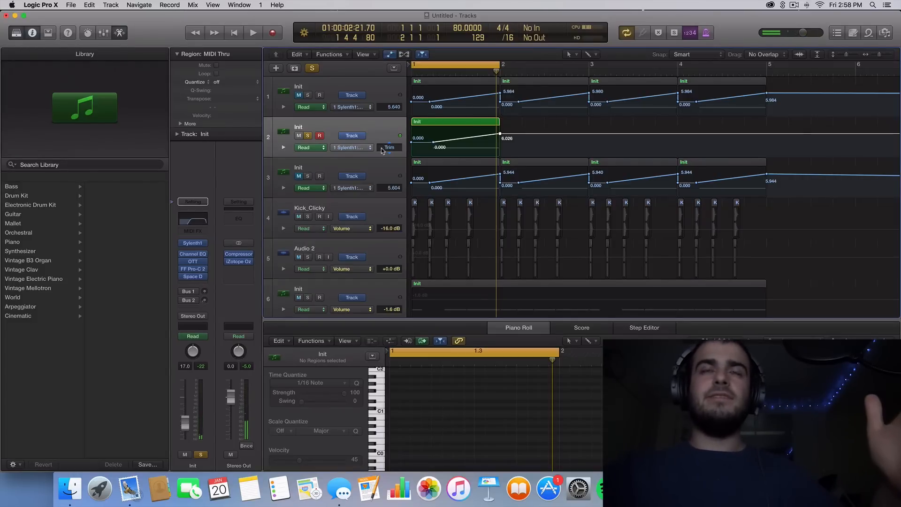
left_click(373, 122)
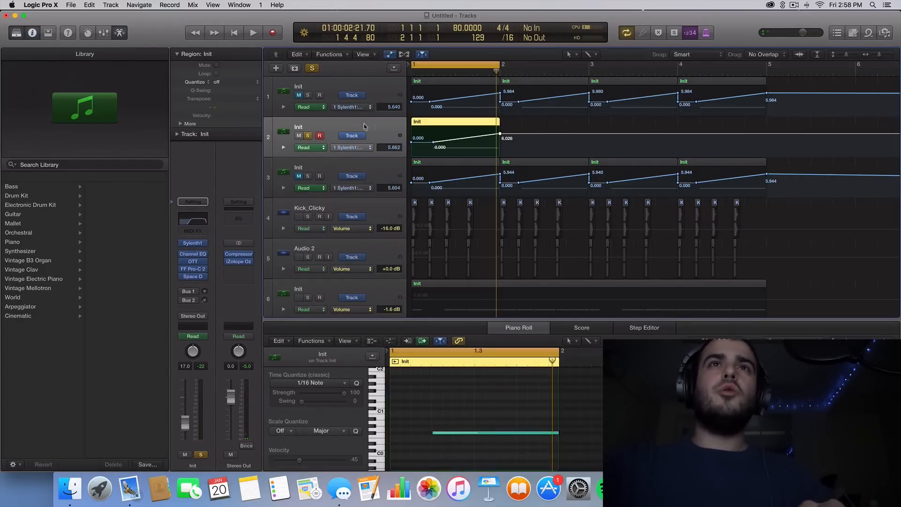
left_click(308, 136)
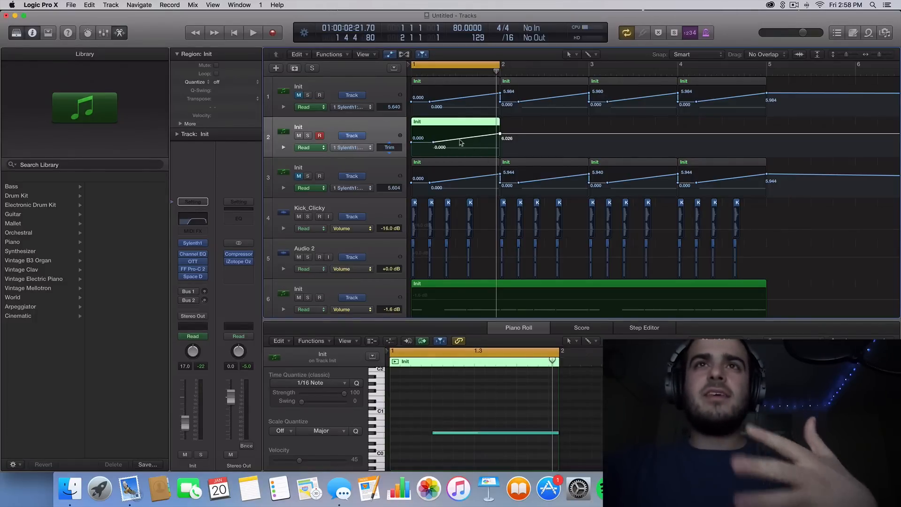
- Unmute the third Init track, play it in solo, and take it out of solo
left_click(302, 179)
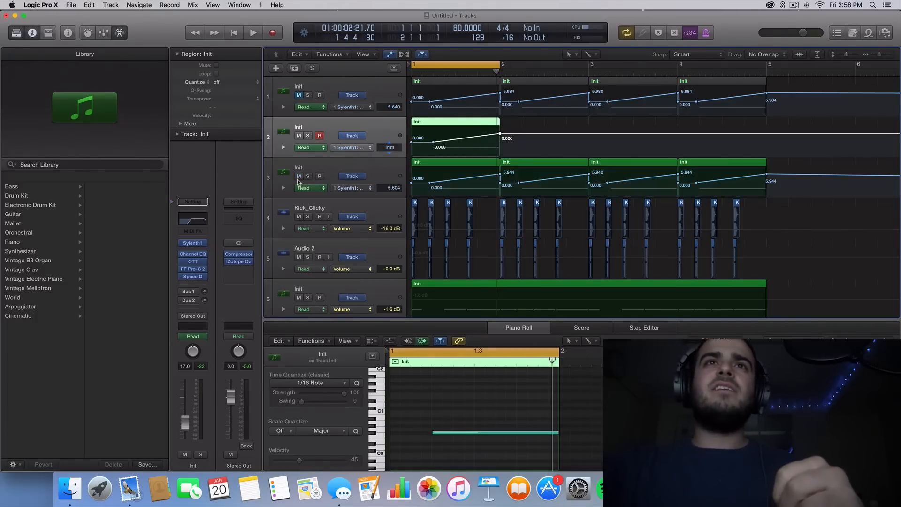
left_click(307, 180)
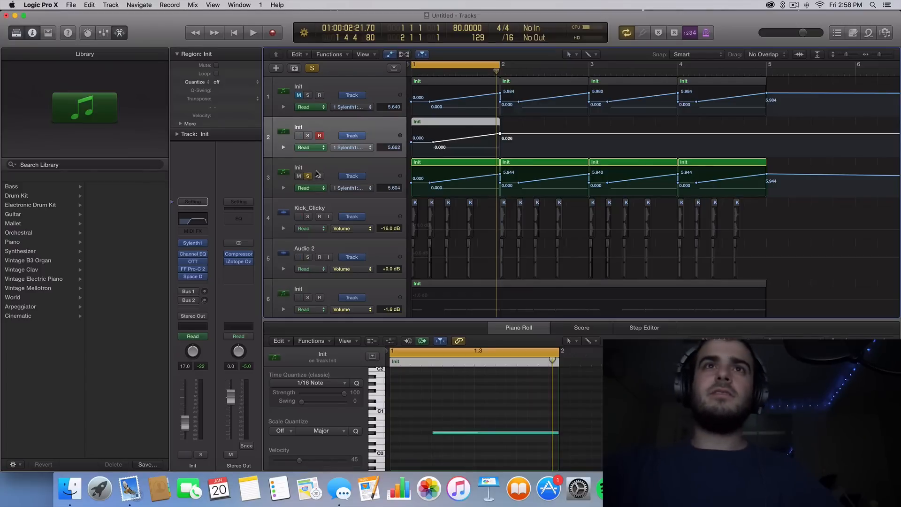
left_click(338, 164)
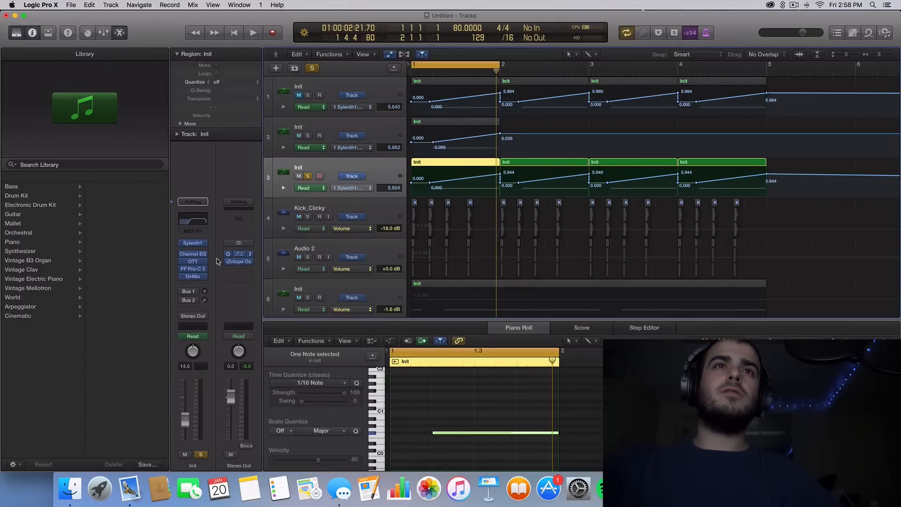
key("space")
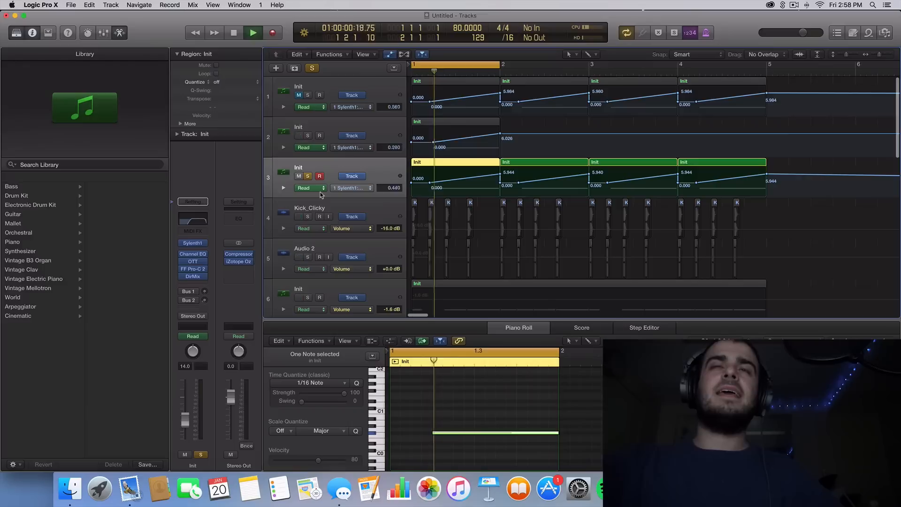
key("space")
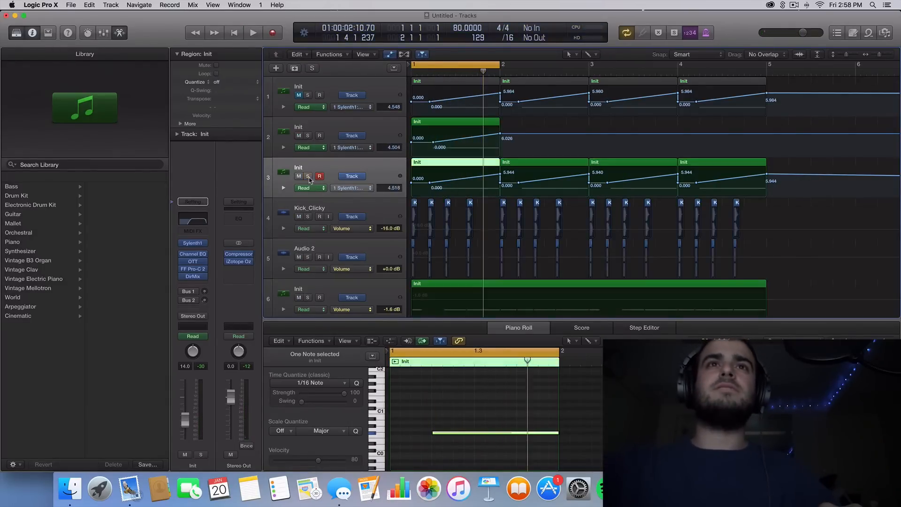
left_click(308, 177)
left_click(300, 176)
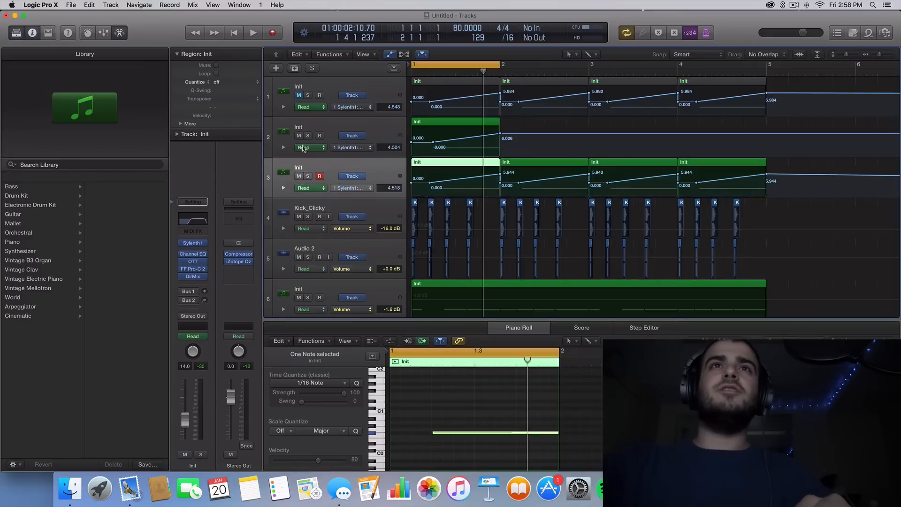
- Play the second and third Init tracks together with the beat, keeping the first Init track muted
left_click(299, 96)
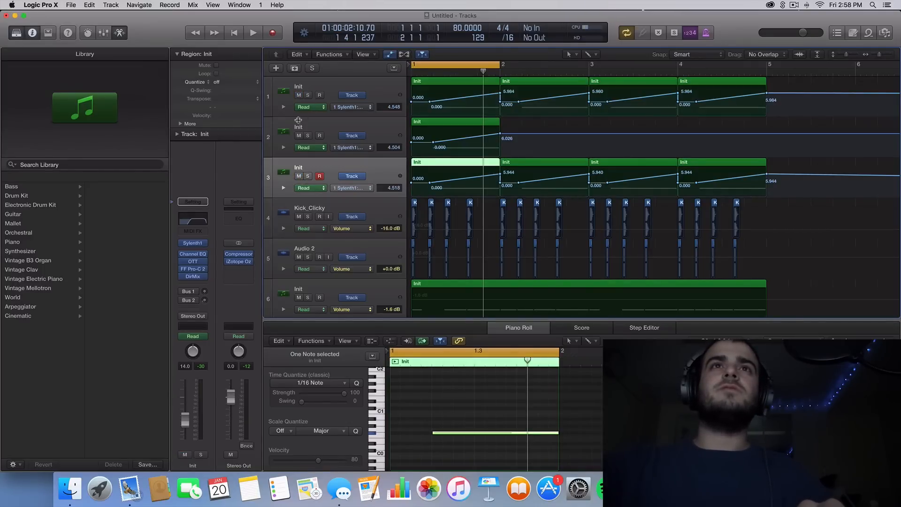
left_click(298, 96)
key("space")
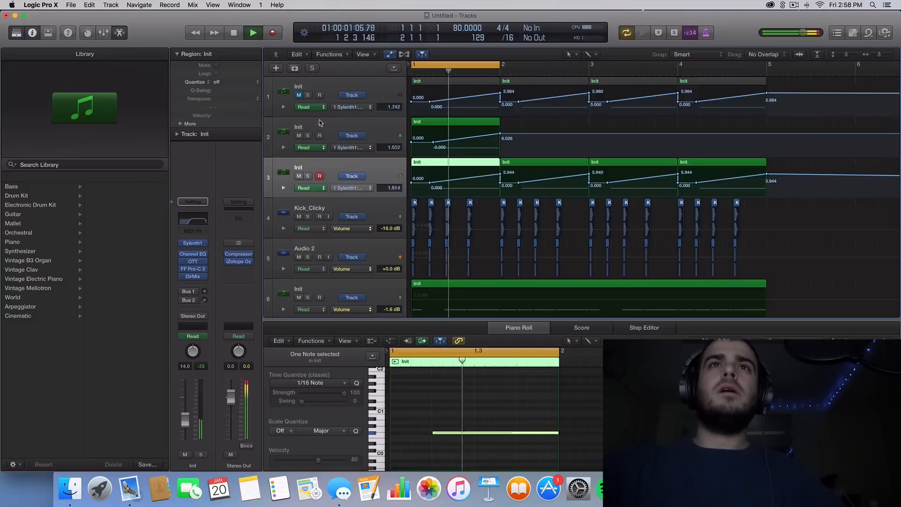
left_click(344, 125)
key("space")
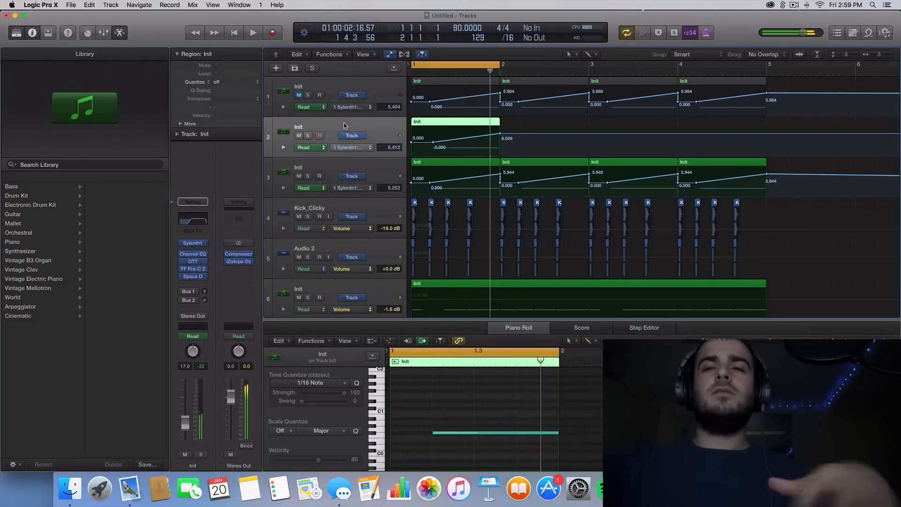
- Mute the second and third Init tracks and extend the cycle range to span bars 1 to 5
left_click(299, 136)
left_click(299, 176)
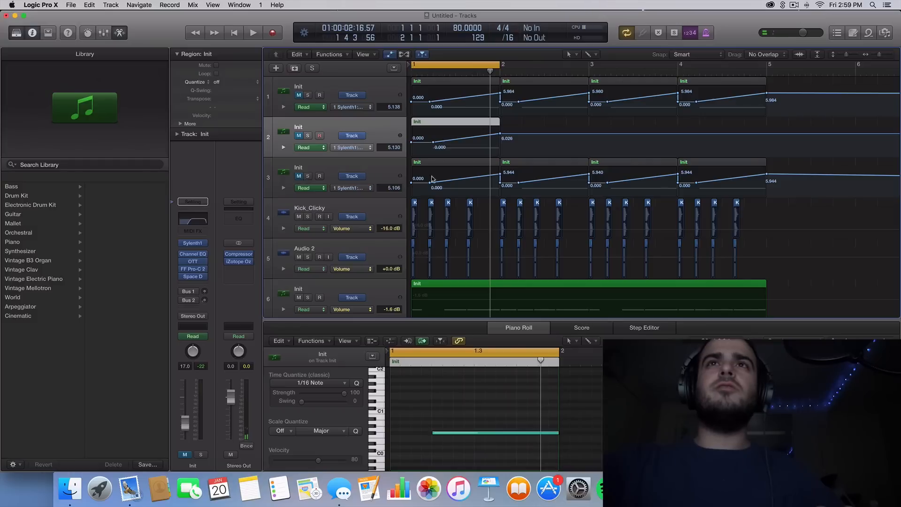
left_click_drag(496, 67, 766, 66)
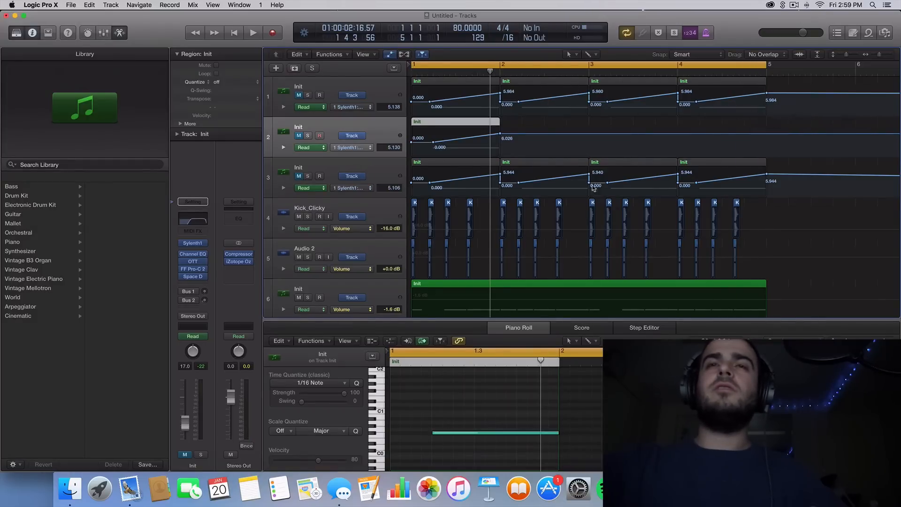
- Play the beat without the three upper Init synth layers while looking through the remaining drum and bass tracks
scroll(582, 194, "down", 1)
scroll(582, 194, "down", 4)
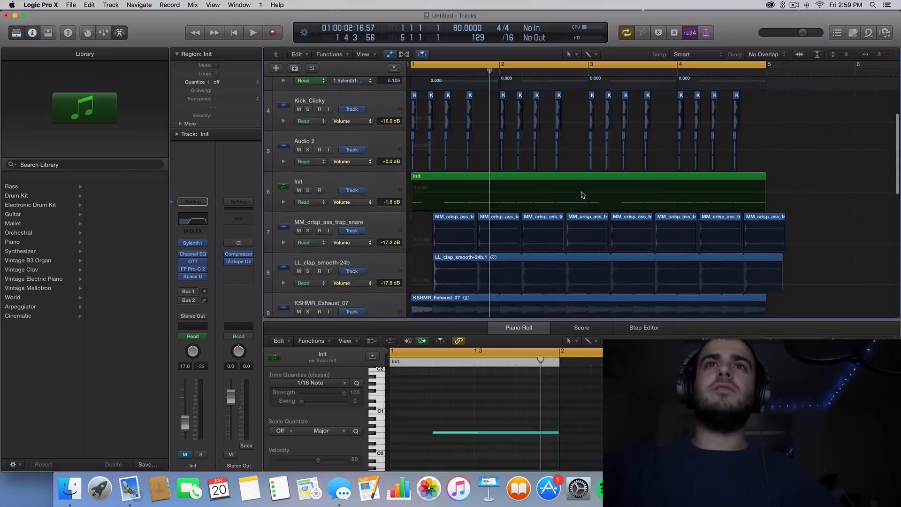
key("space")
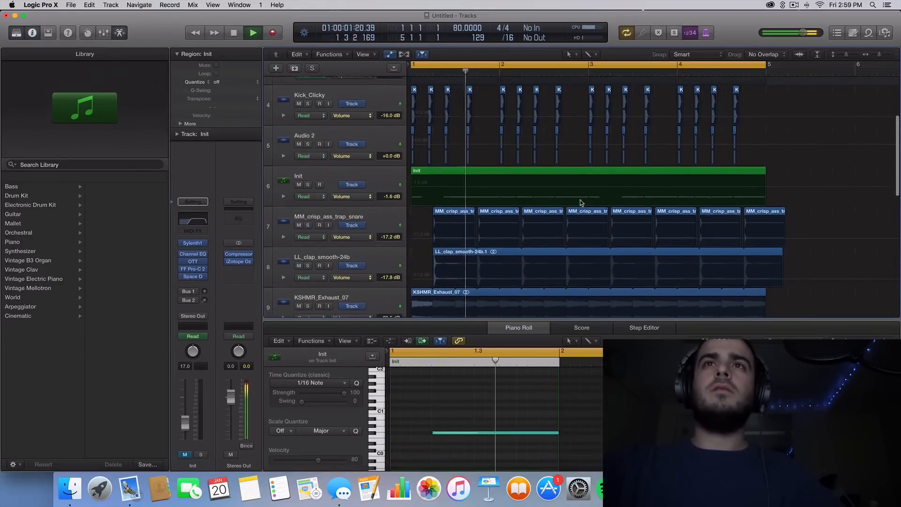
scroll(582, 197, "down", 1)
scroll(582, 203, "down", 5)
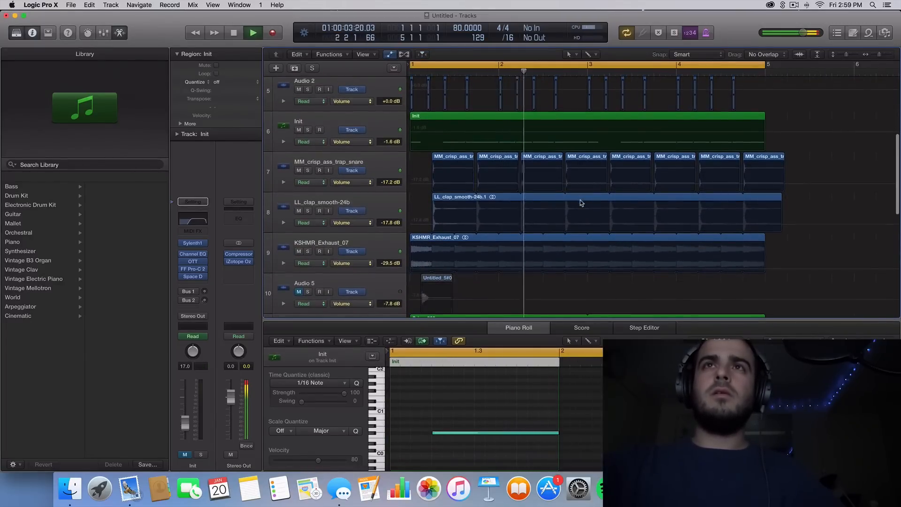
scroll(581, 203, "up", 5)
key("space")
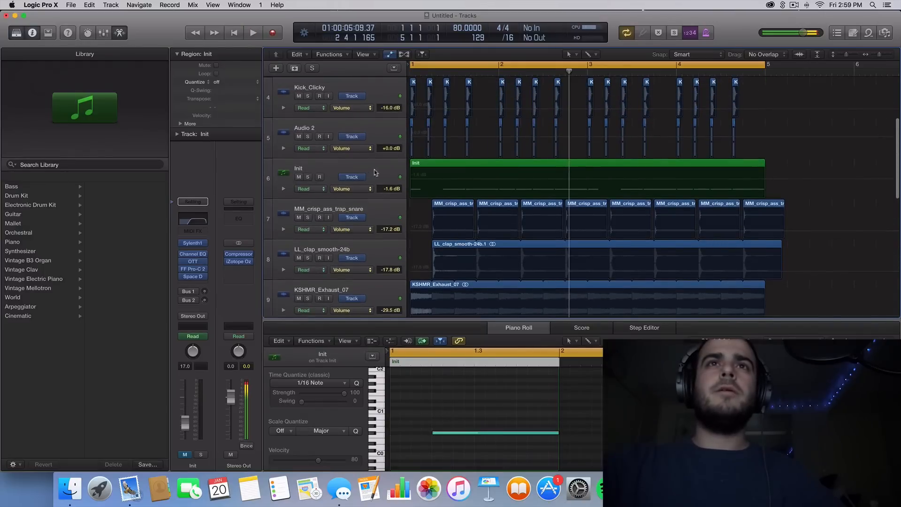
- Play the Init track on track 6 in solo and examine oscillator A1's waveform choices in its Sylenth1
left_click(360, 172)
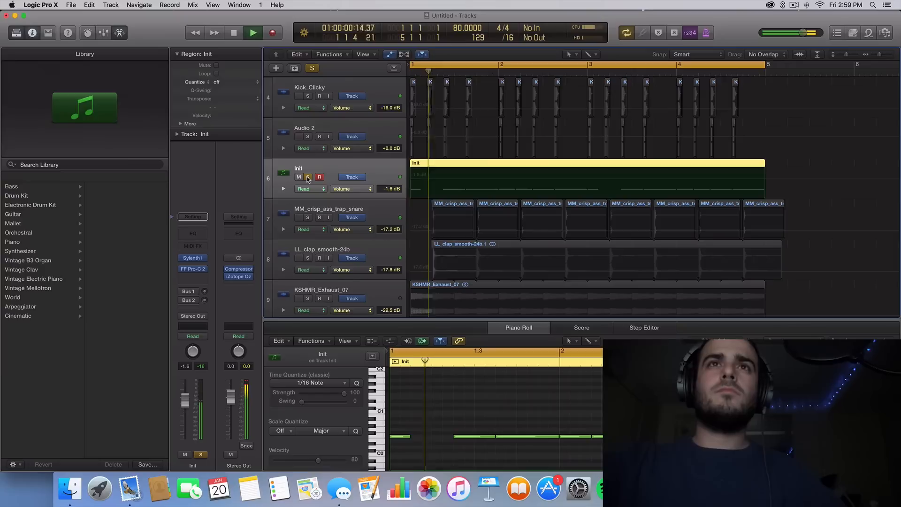
key("space")
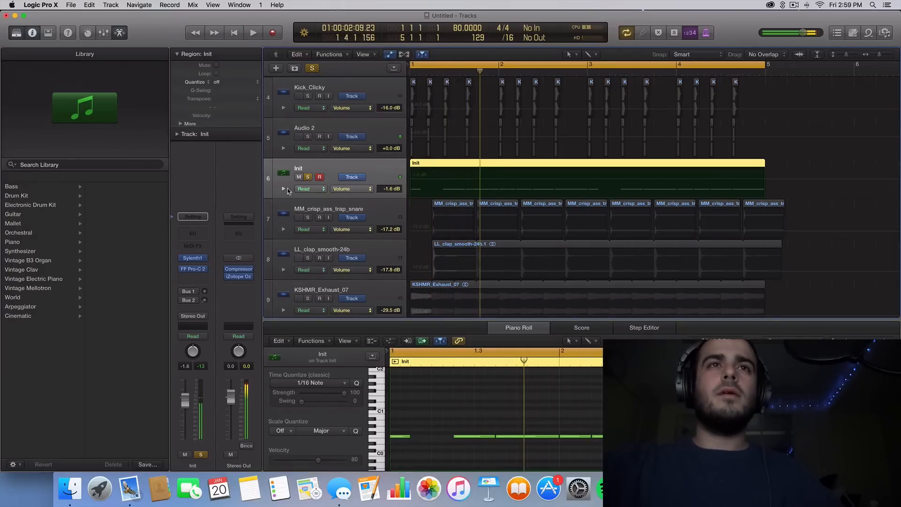
left_click(195, 259)
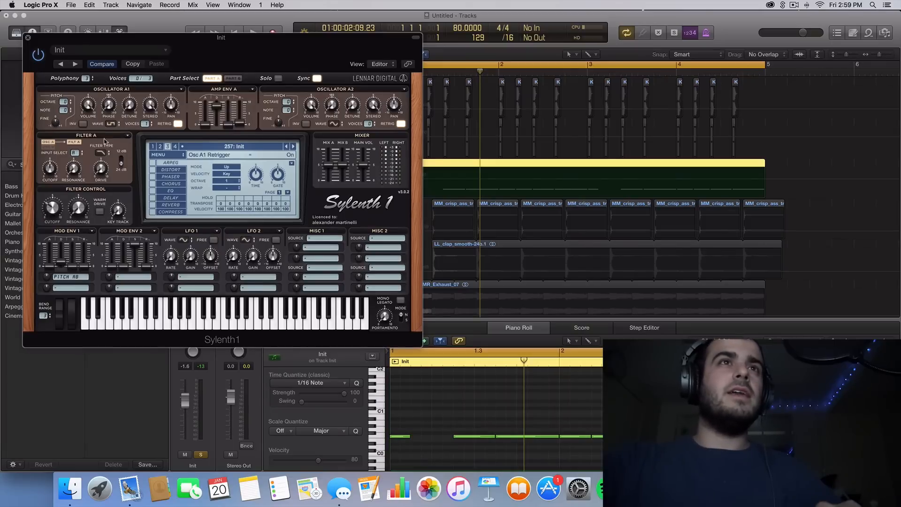
left_click(115, 126)
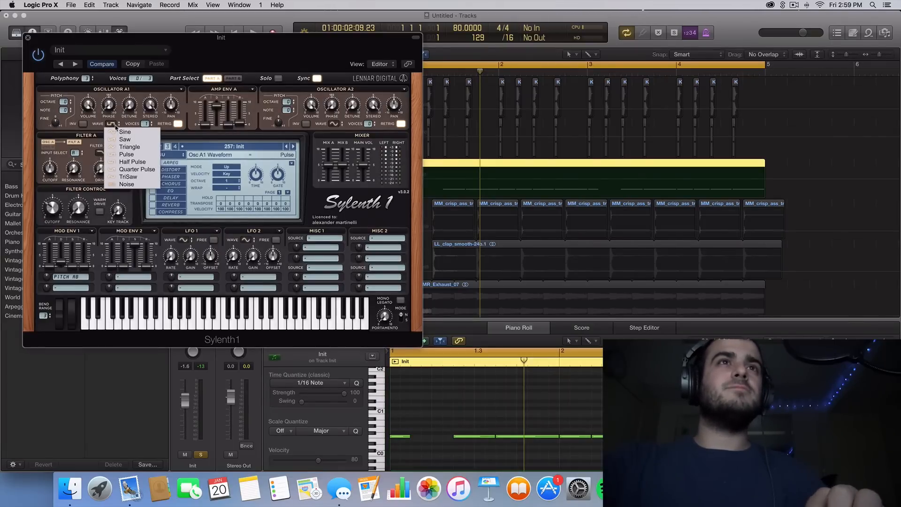
left_click(93, 128)
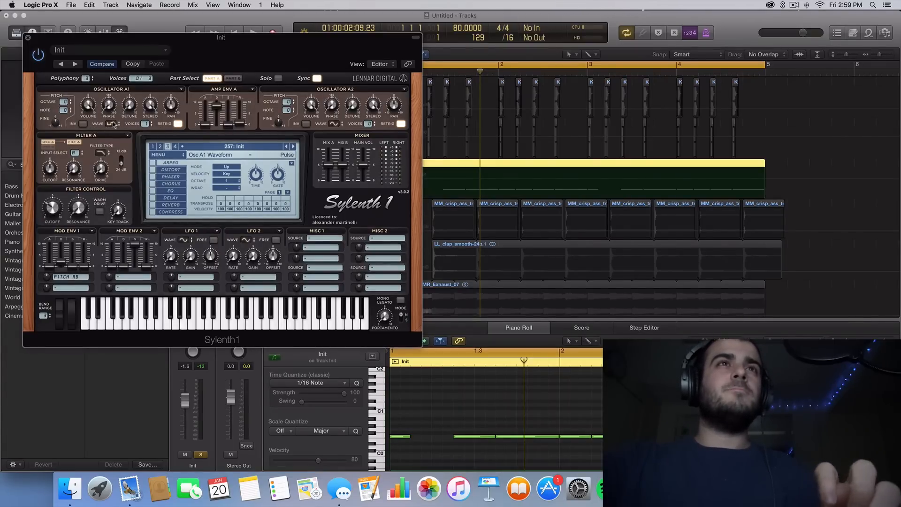
left_click(113, 125)
left_click(109, 125)
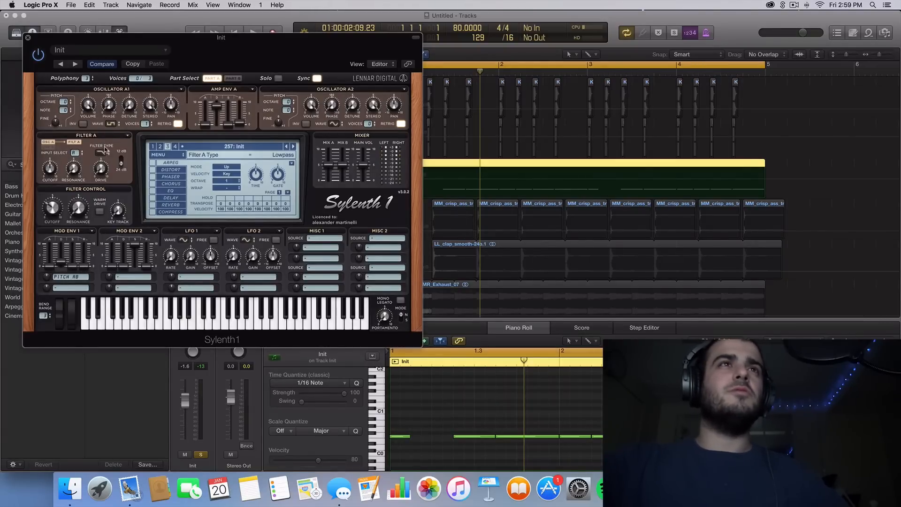
- Try oscillator A1 of Sylenth1 with the Saw and Sine waveforms, and play the track with Sine
left_click(112, 125)
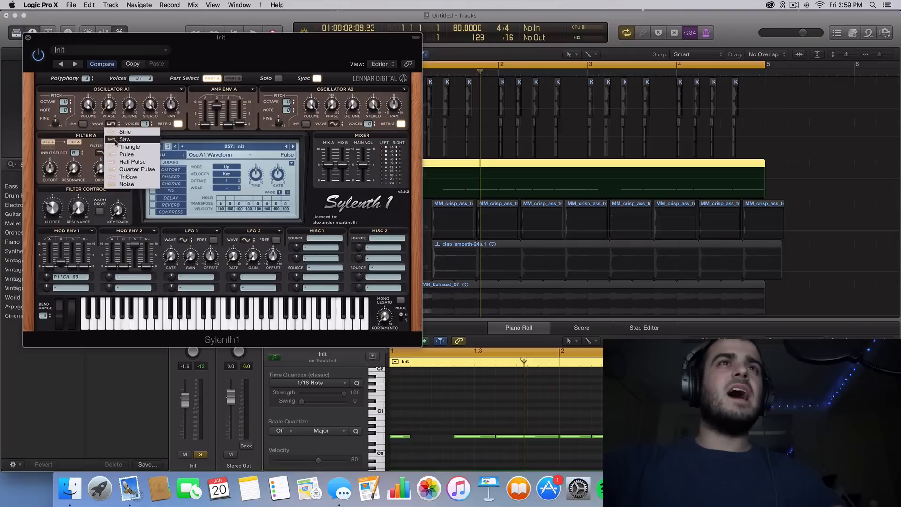
left_click(116, 140)
left_click(112, 123)
left_click(116, 132)
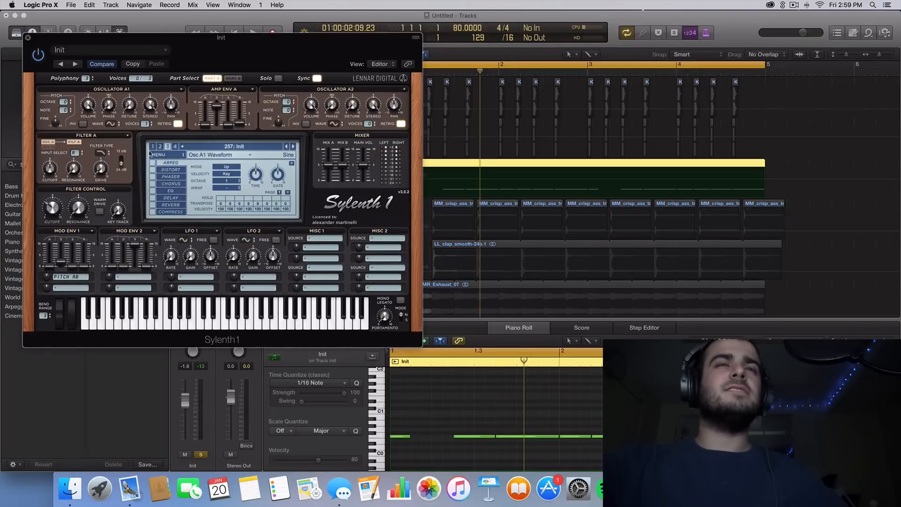
key("space")
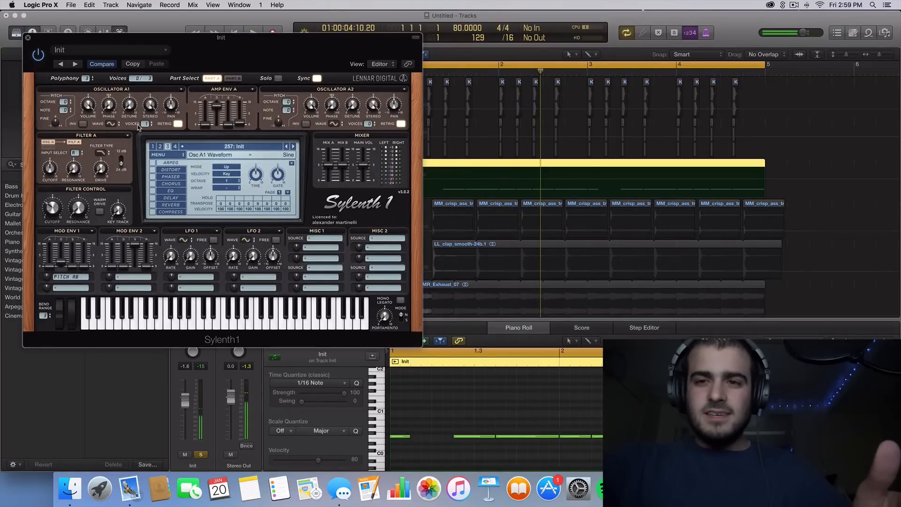
- Return oscillator A1 to the Pulse waveform and play it, closing Sylenth1 and ending the track's solo
left_click(111, 124)
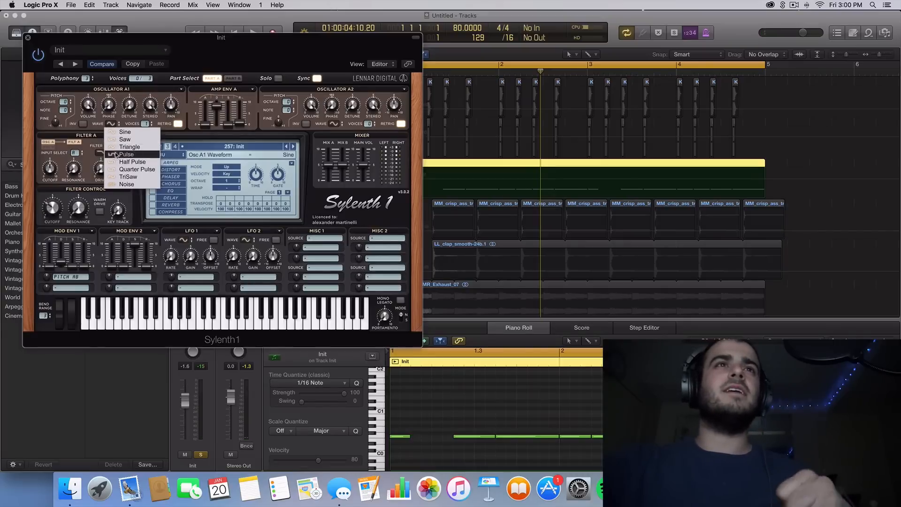
left_click(117, 156)
key("space")
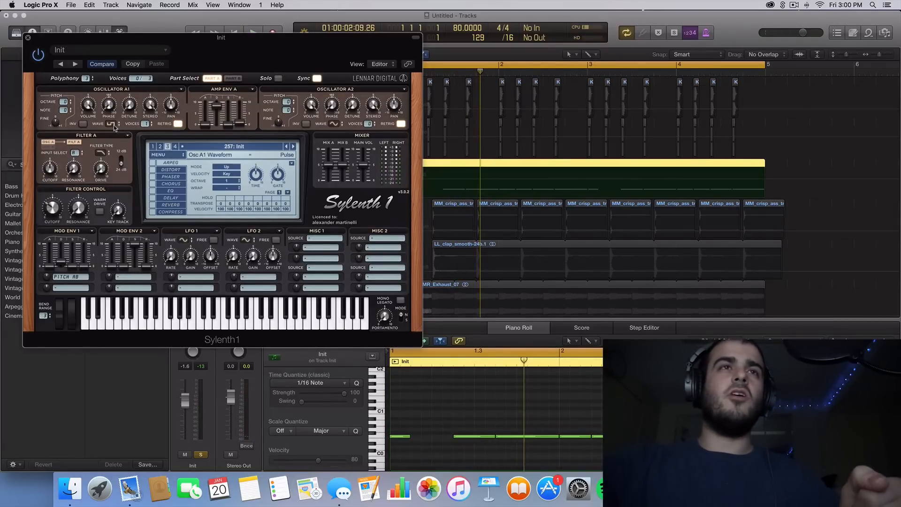
mouse_move(50, 210)
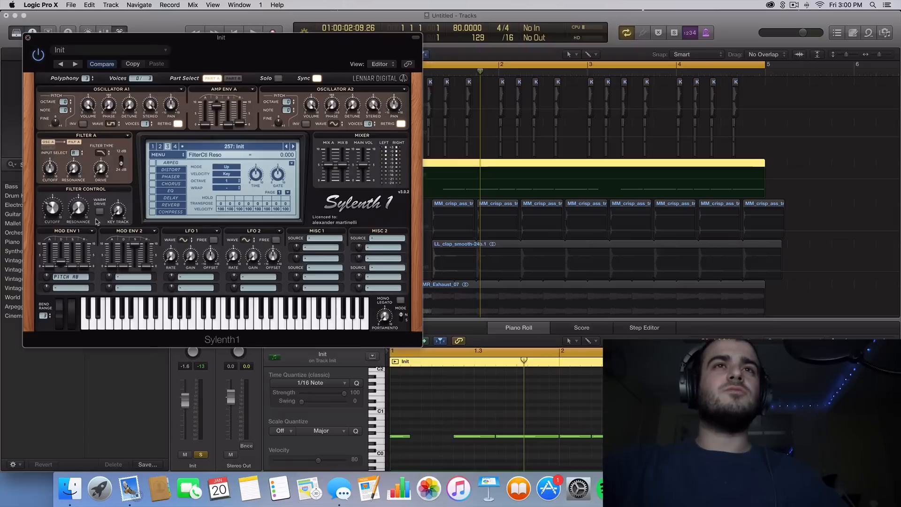
left_click(28, 38)
left_click(308, 177)
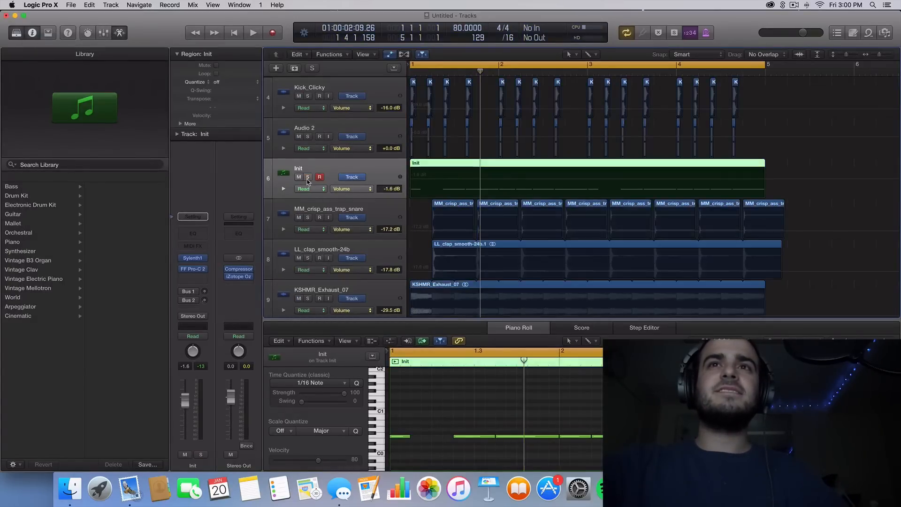
- Play the ohh me track in solo and take it out of solo
scroll(341, 203, "down", 5)
scroll(341, 202, "down", 4)
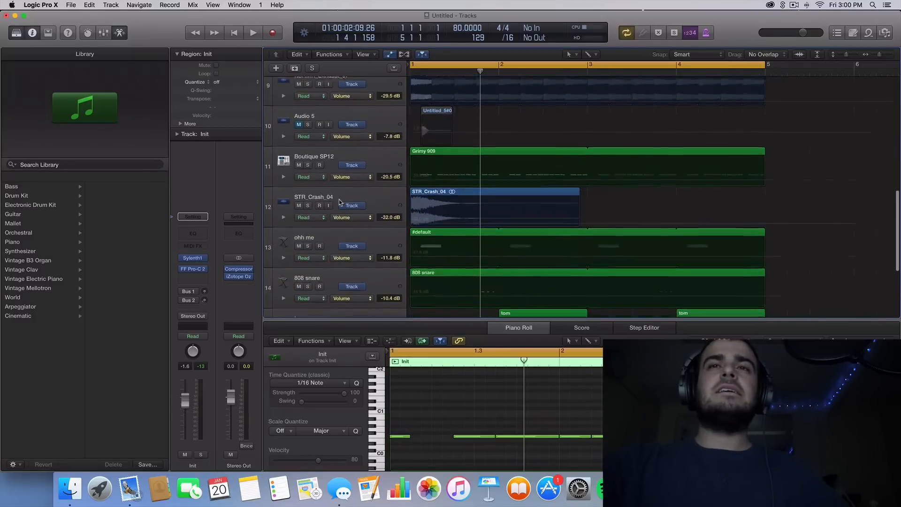
left_click(308, 197)
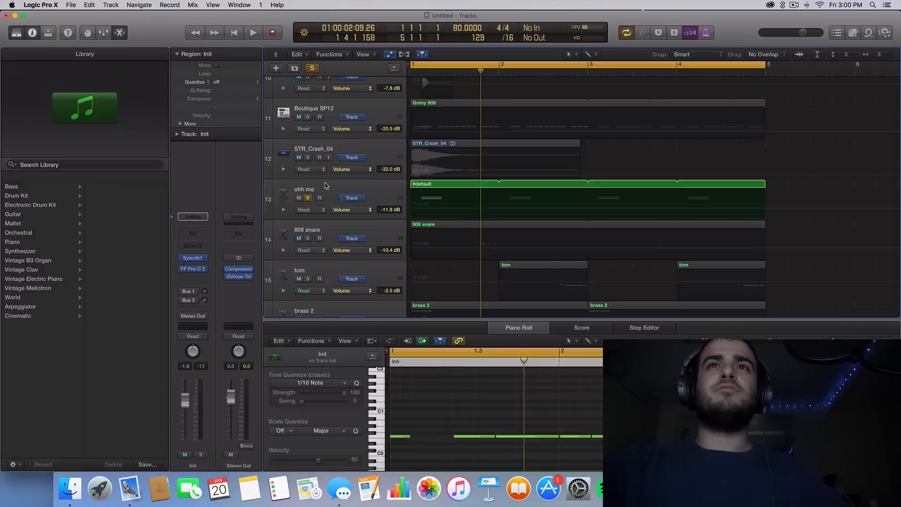
left_click(325, 182)
key("space")
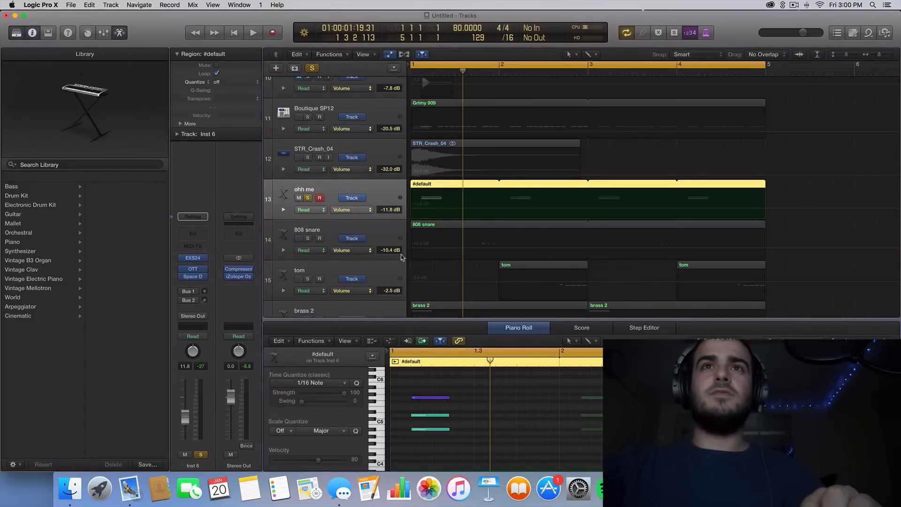
left_click(308, 199)
- Play the brass 2 track in solo and take it out of solo
scroll(389, 146, "down", 3)
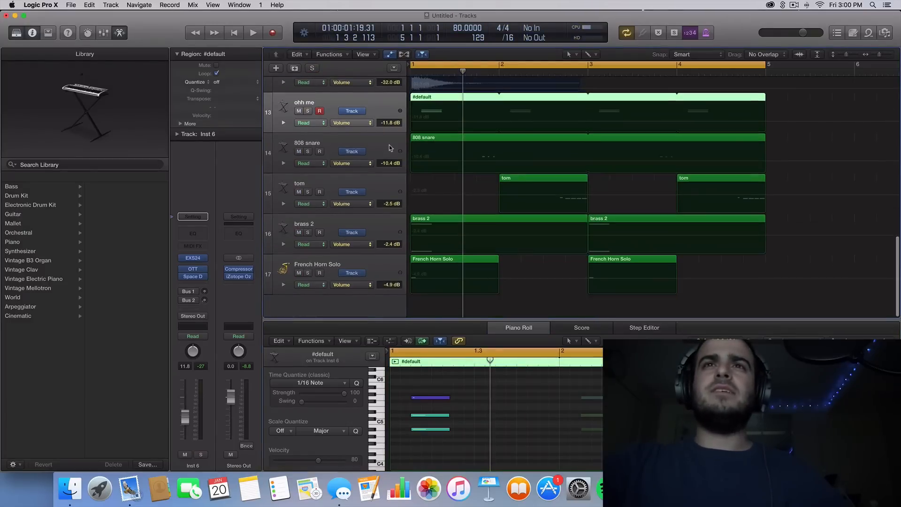
left_click(307, 238)
key("space")
key("space")
left_click(307, 238)
- Play the French Horn Solo track in solo and take it out of solo
left_click(308, 279)
key("space")
key("space")
left_click(308, 279)
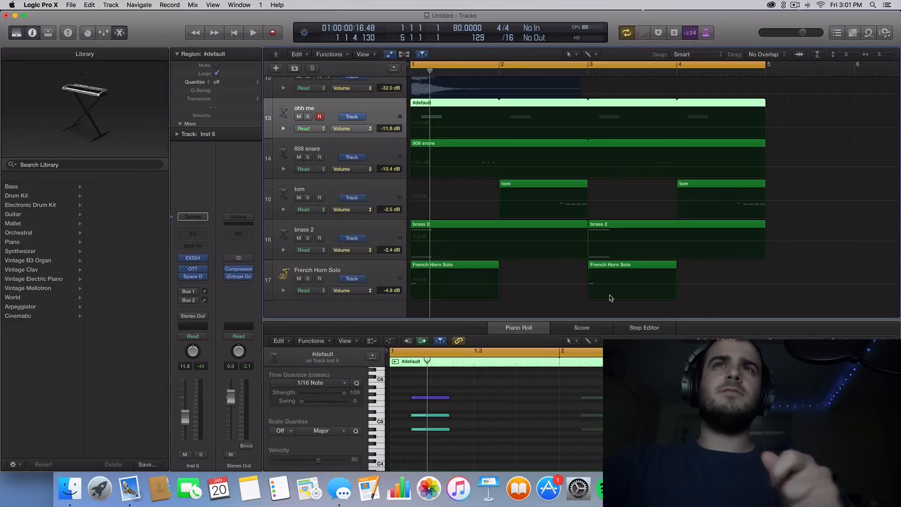
scroll(525, 302, "up", 2)
scroll(520, 282, "down", 3)
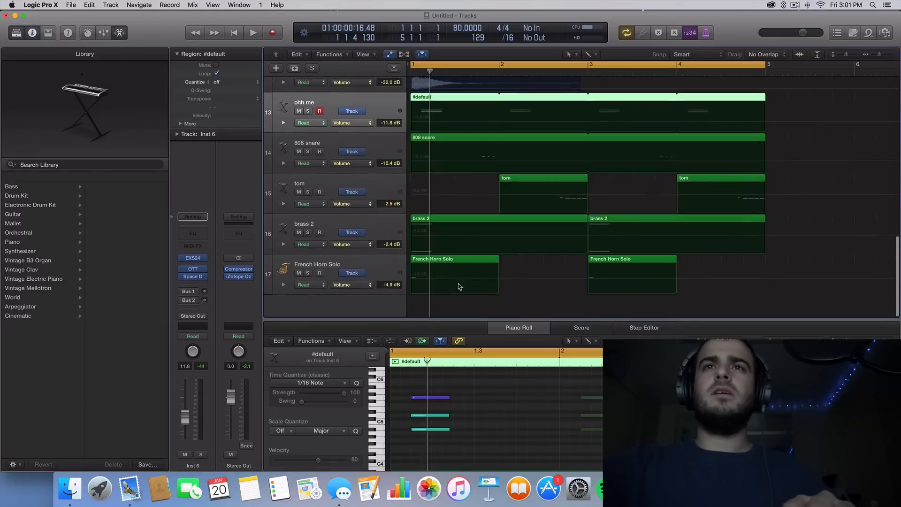
scroll(594, 242, "up", 5)
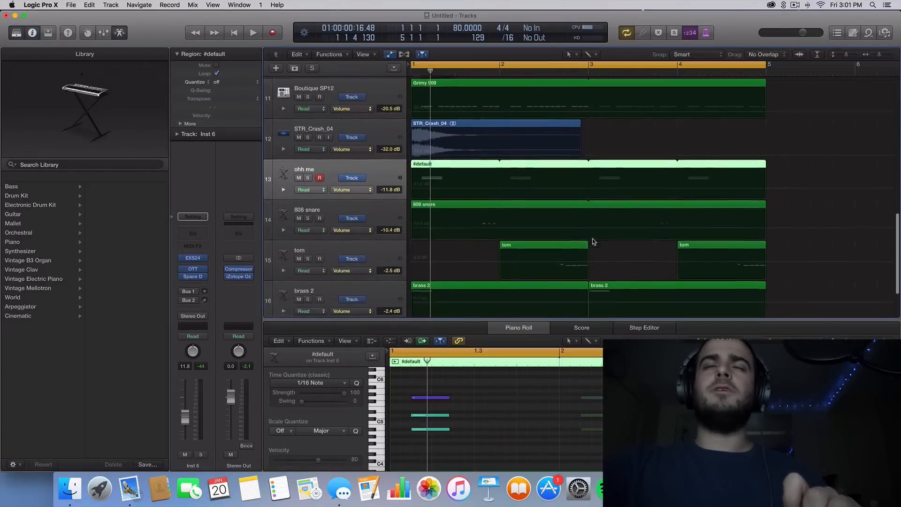
- Play the KSHMR_Exhaust_07 track in solo and take it out of solo
scroll(352, 237, "up", 8)
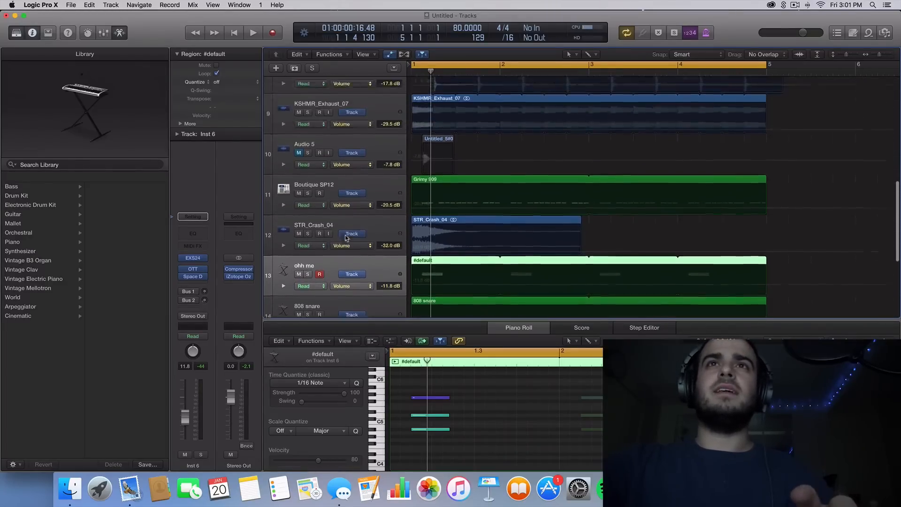
left_click(308, 249)
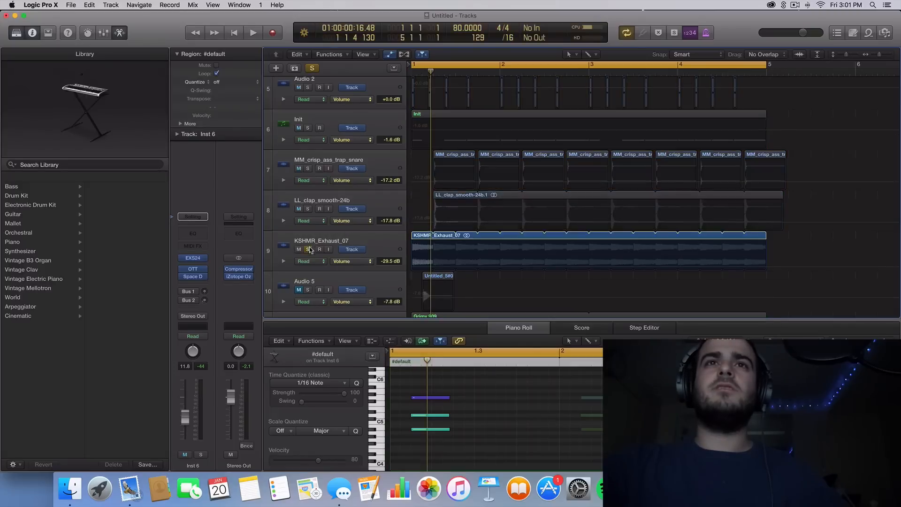
key("space")
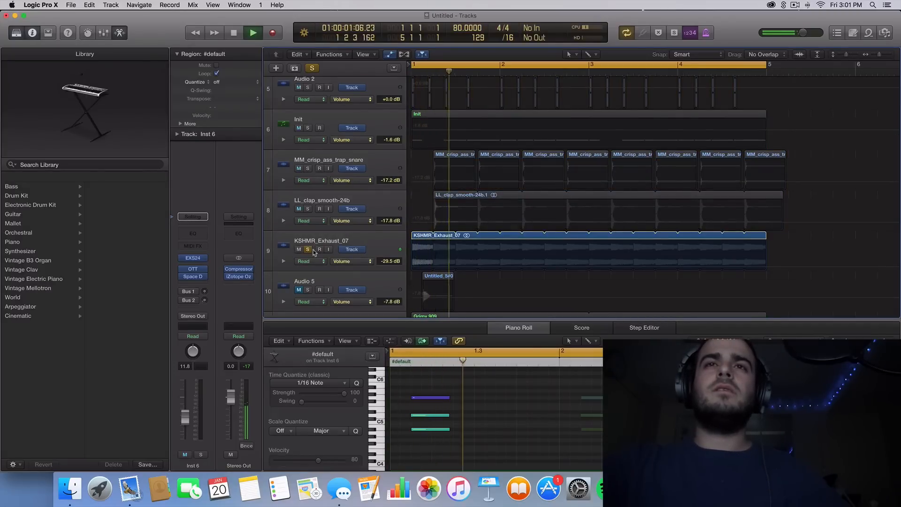
key("space")
left_click(308, 251)
- Play the LL_clap_smooth-24b and MM_crisp_ass_trap_snare tracks soloed together and take both out of solo
scroll(310, 235, "up", 1)
left_click(308, 221)
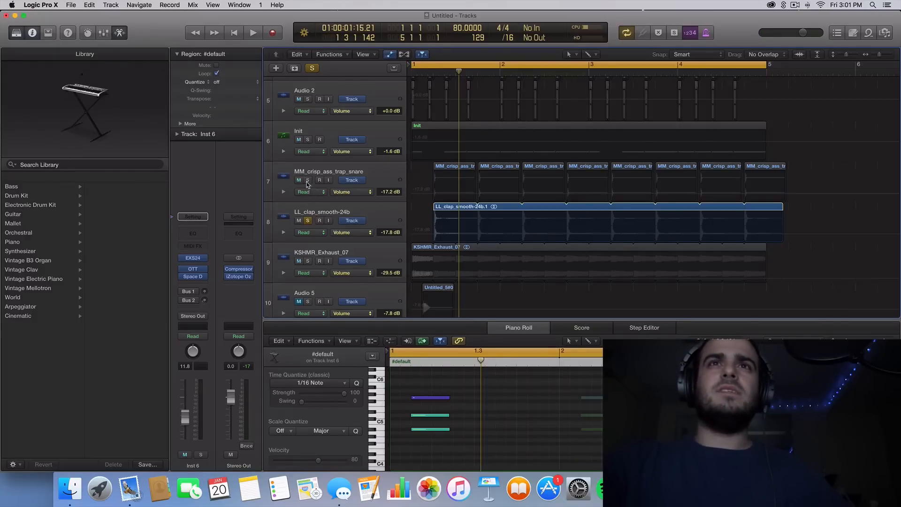
left_click(308, 180)
key("space")
key("space")
left_click(307, 180)
left_click(307, 221)
- Select the Kick_Clicky track, play it in solo and take it out of solo
scroll(401, 237, "up", 1)
scroll(402, 237, "up", 5)
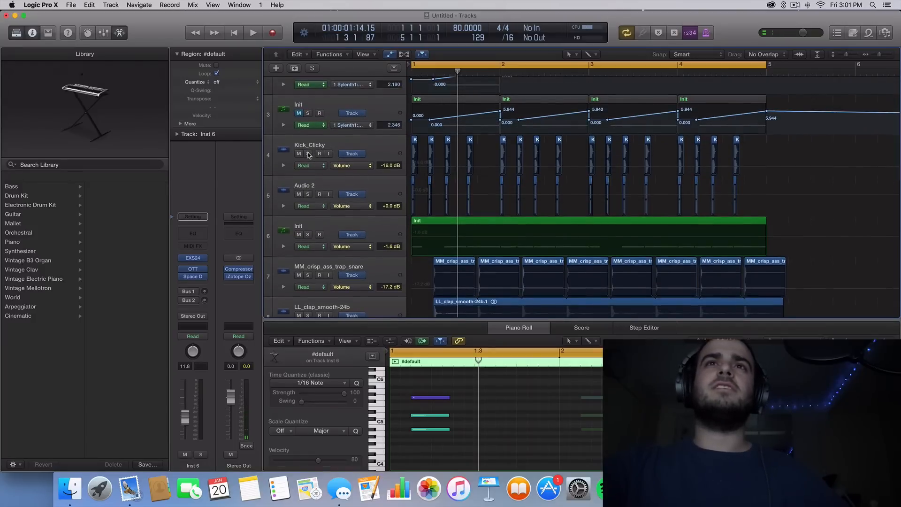
left_click(308, 154)
left_click(330, 149)
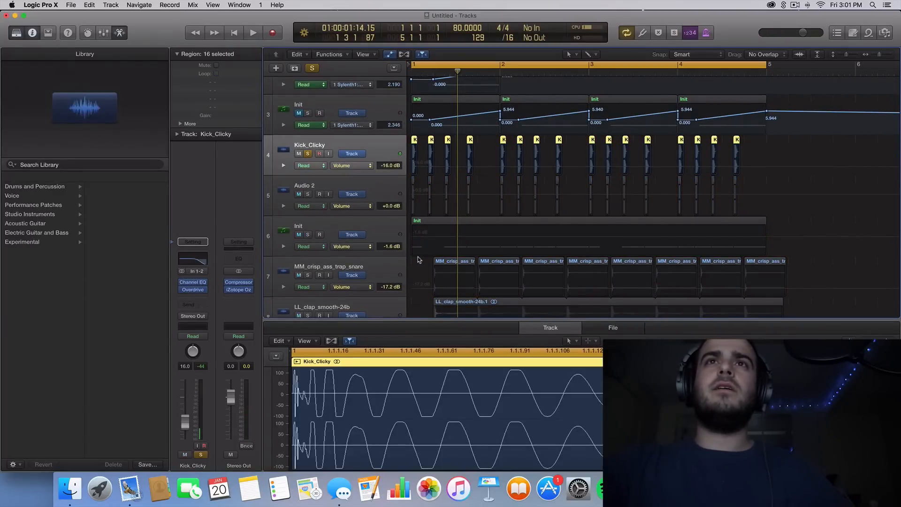
key("space")
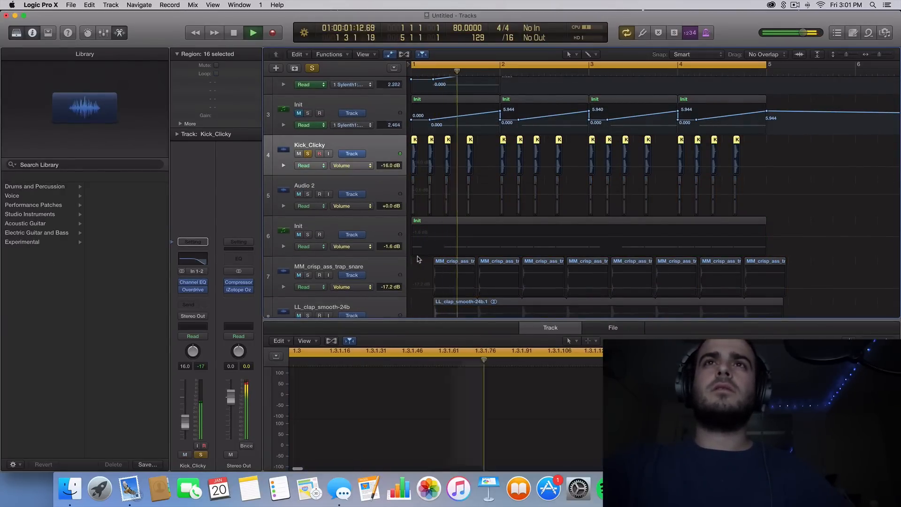
key("space")
left_click(308, 154)
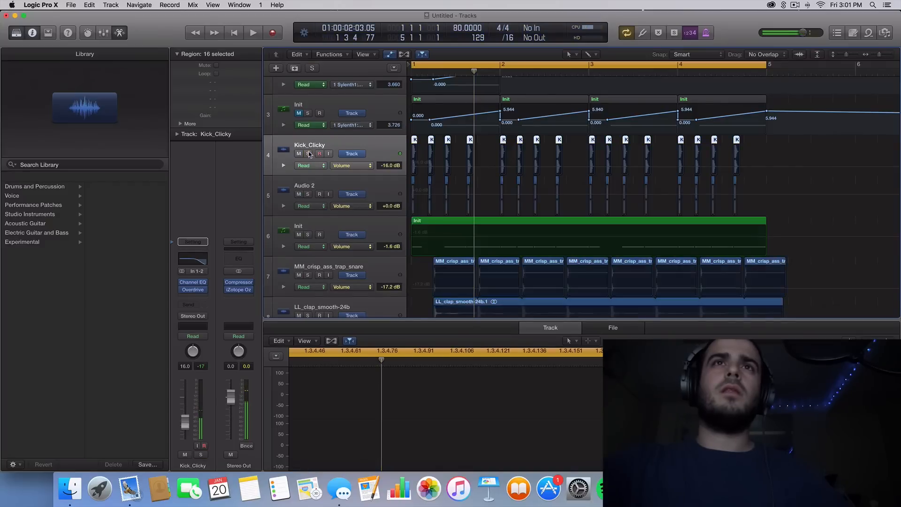
- Unmute the Init synths on tracks 1 and 3, play the full beat and stop playback
scroll(309, 154, "up", 4)
left_click(299, 176)
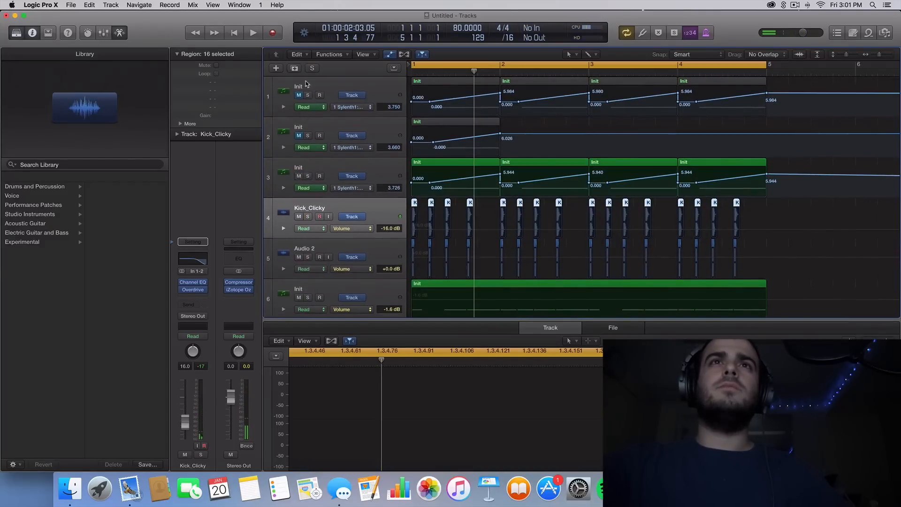
left_click(299, 95)
key("space")
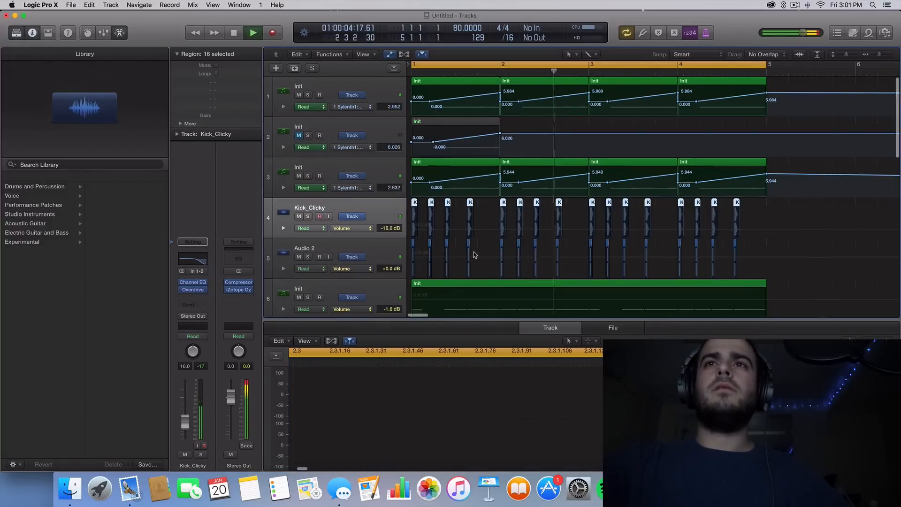
scroll(474, 254, "down", 5)
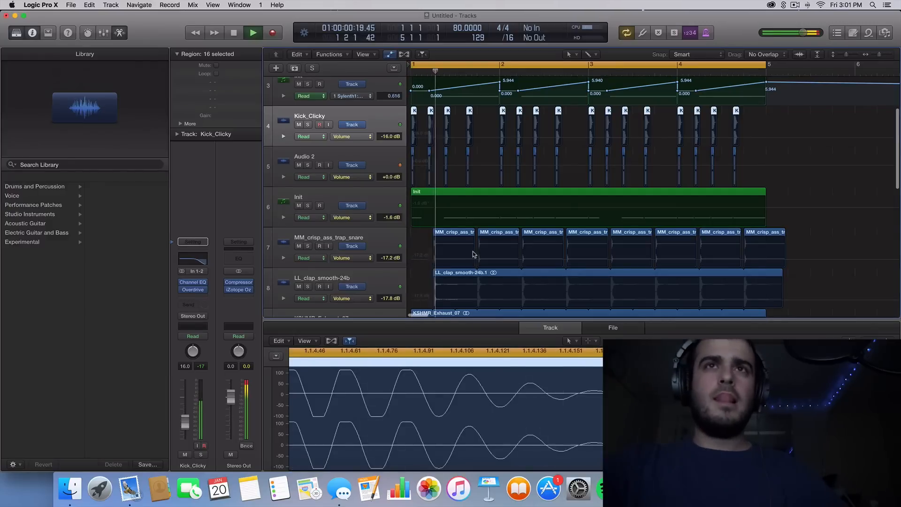
key("space")
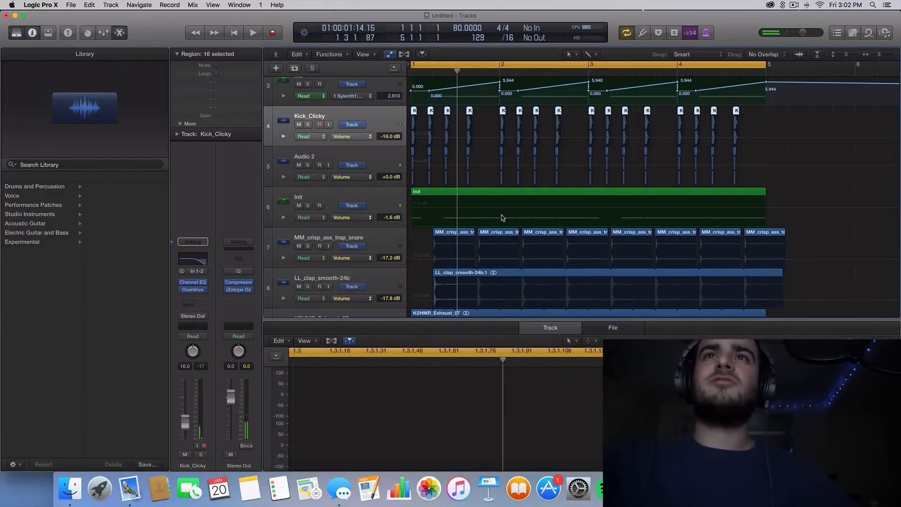
- Hide the track automation across the arrangement and clear the region selection
scroll(500, 216, "down", 3)
scroll(501, 215, "up", 5)
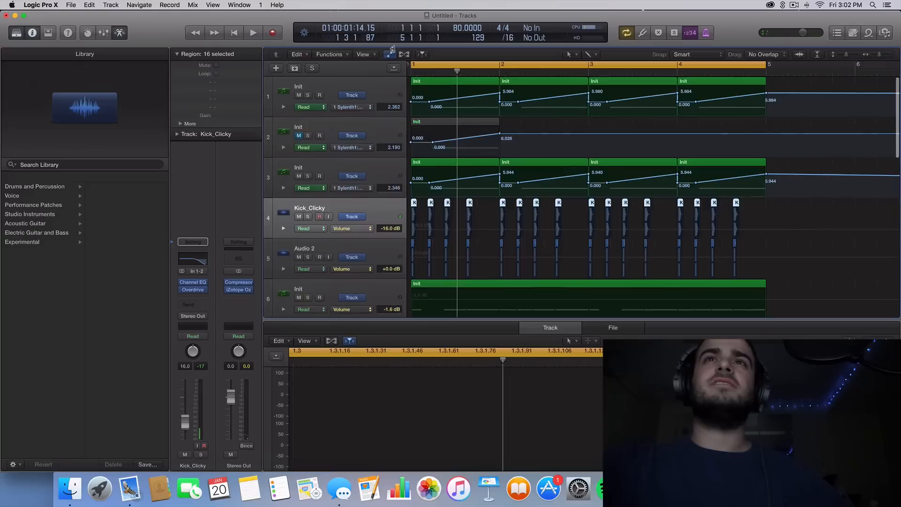
left_click(390, 53)
left_click(541, 108)
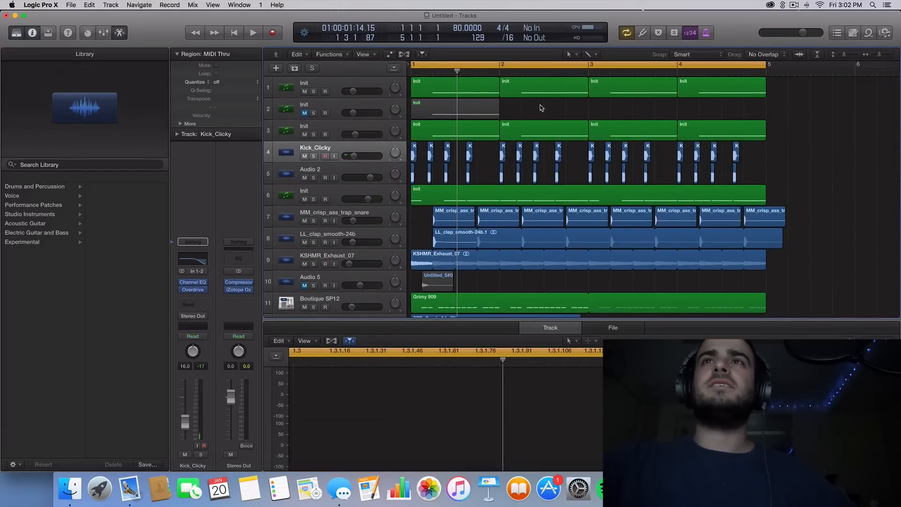
key("ctrl+Right")
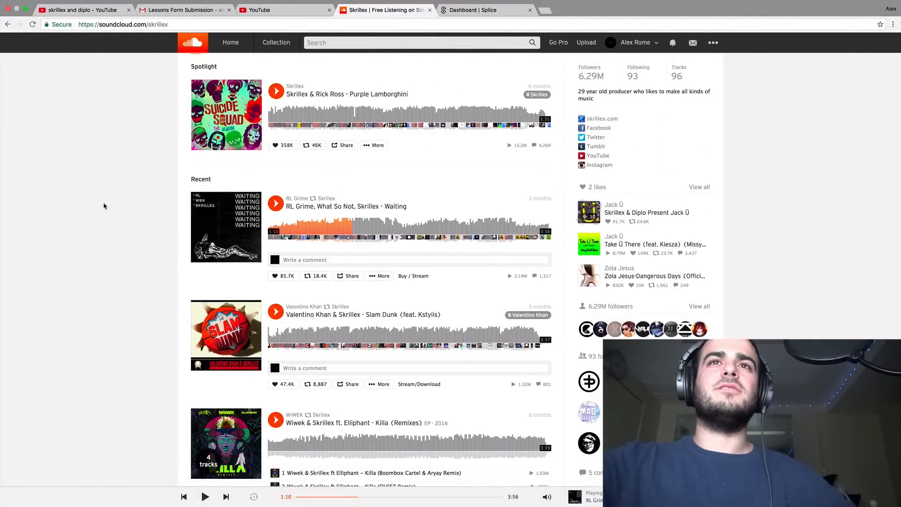
key("ctrl+Left")
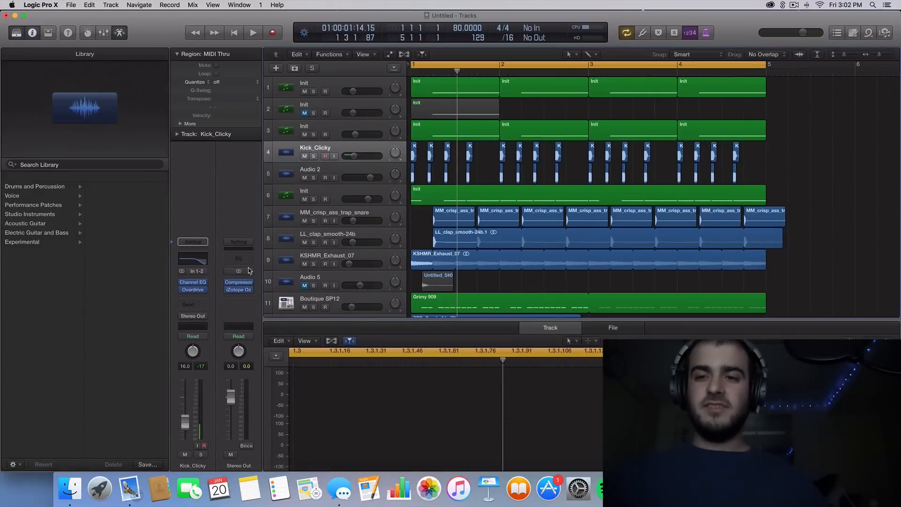